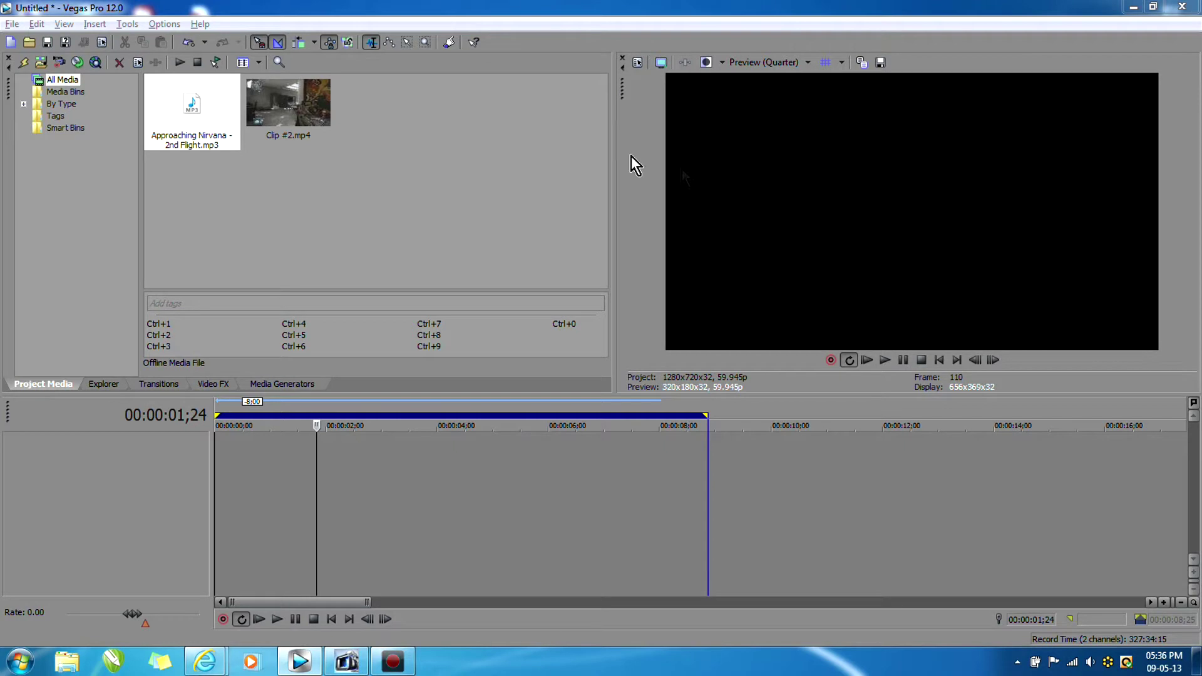
# Place Clip #2.mp4 from Project Media onto the timeline as video plus audio tracks
pyautogui.moveTo(303, 96); pyautogui.dragTo(220, 438)
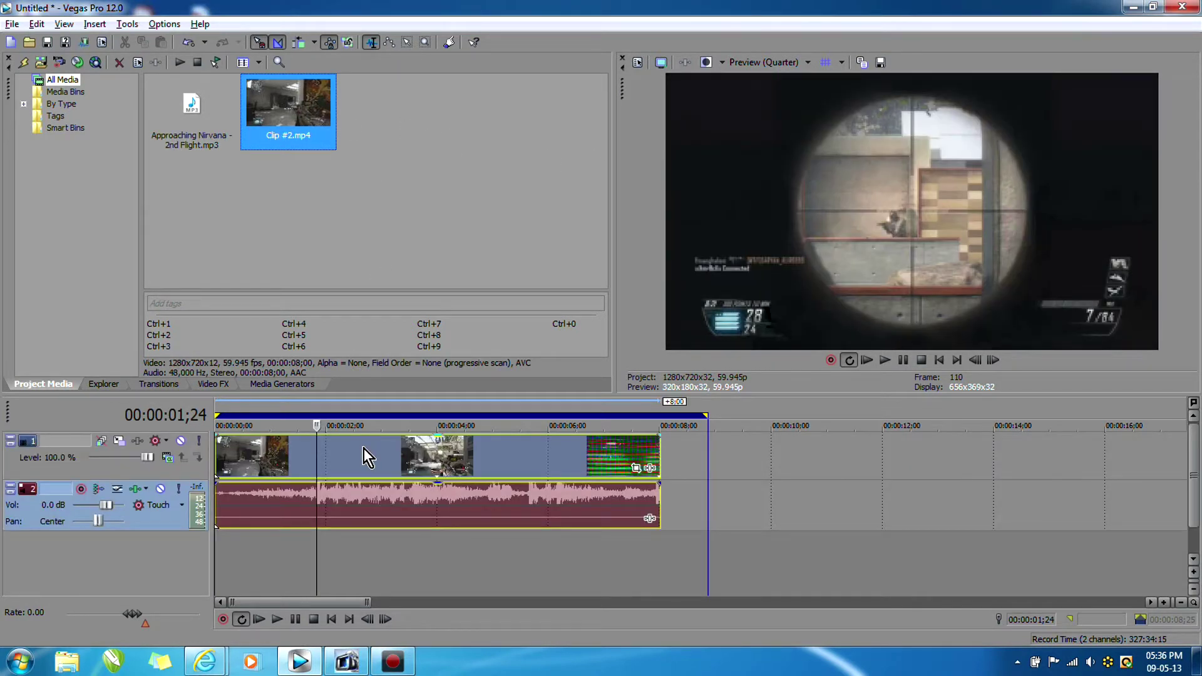
# Switch off resampling on the gameplay video event with Switches > Disable Resample
pyautogui.rightClick(366, 448)
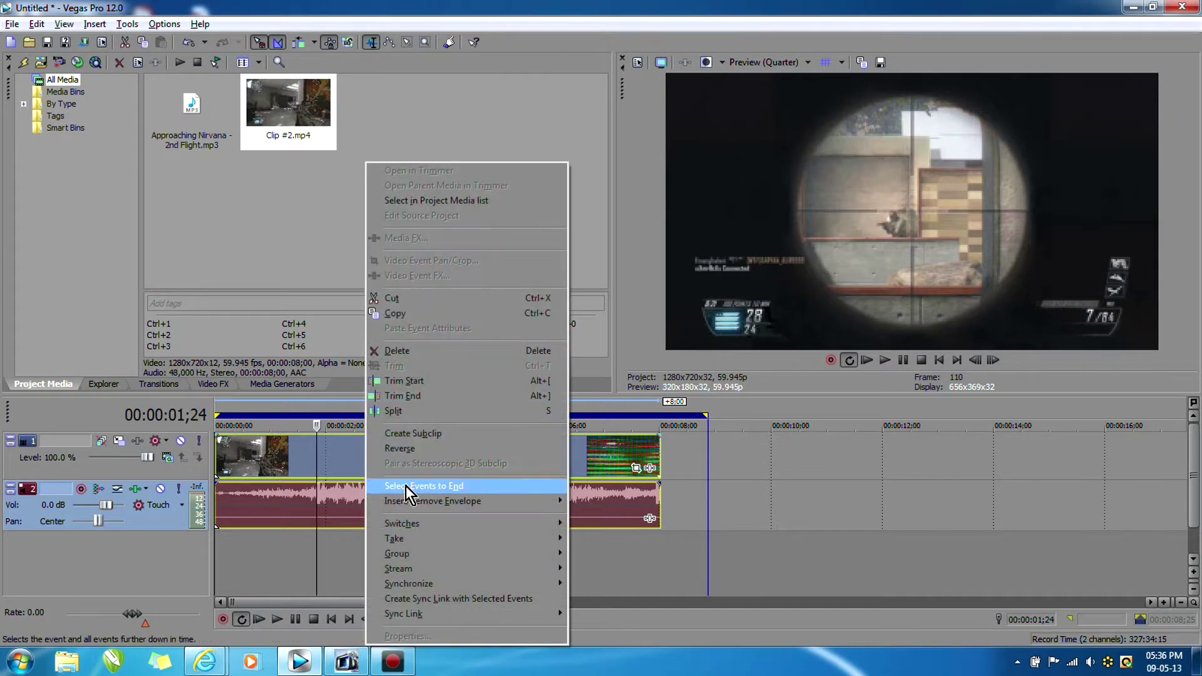
pyautogui.moveTo(433, 521)
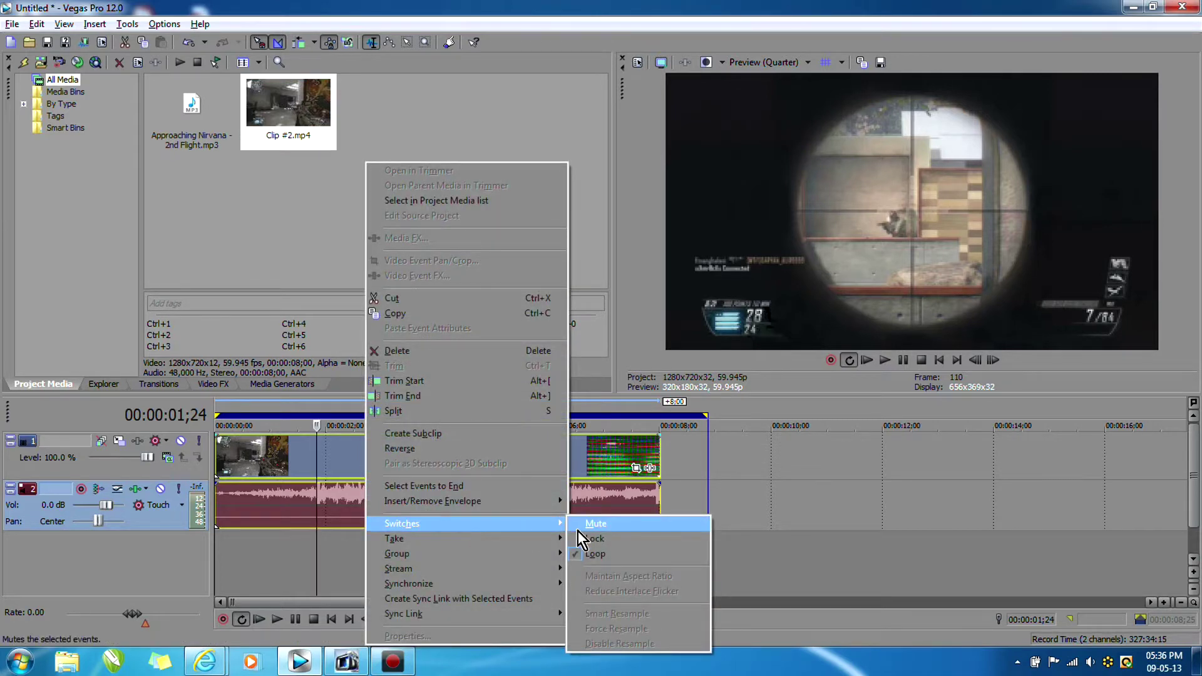
pyautogui.click(623, 452)
pyautogui.rightClick(623, 453)
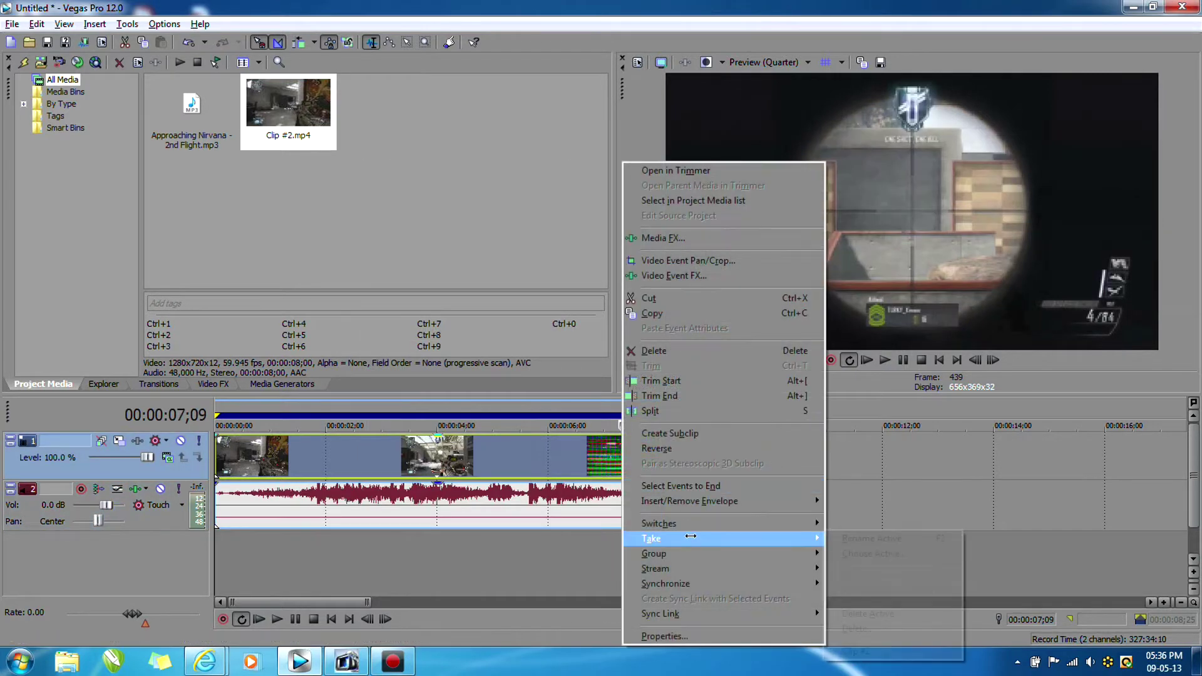
pyautogui.moveTo(692, 525)
pyautogui.click(901, 643)
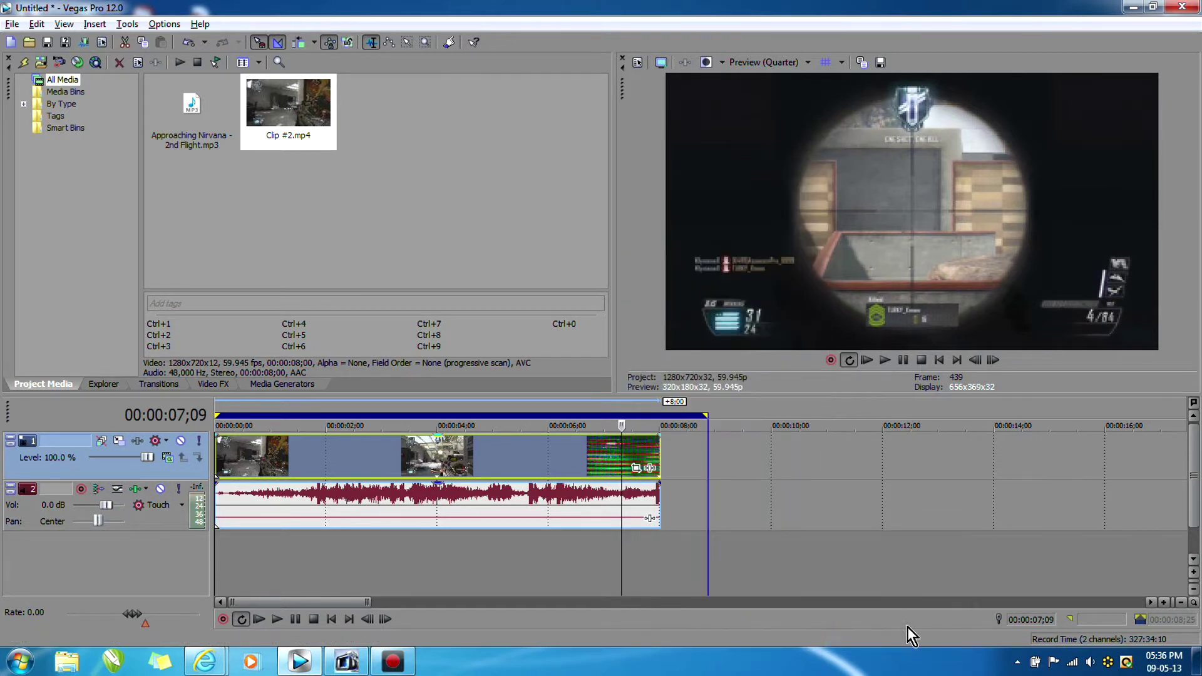
pyautogui.click(174, 107)
# Add Approaching Nirvana - 2nd Flight.mp3, delete the clip's original audio, and move the song onto track 2
pyautogui.moveTo(174, 107); pyautogui.dragTo(228, 550)
pyautogui.click(333, 498)
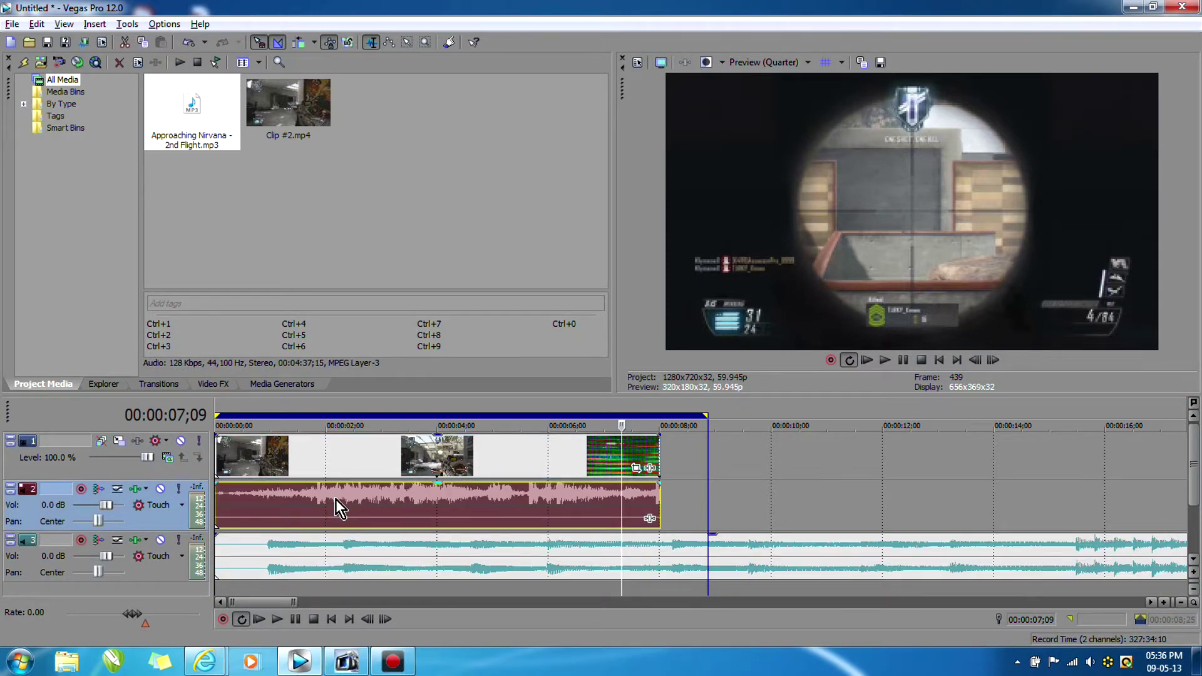
pyautogui.press('Delete')
pyautogui.moveTo(356, 544); pyautogui.dragTo(234, 499)
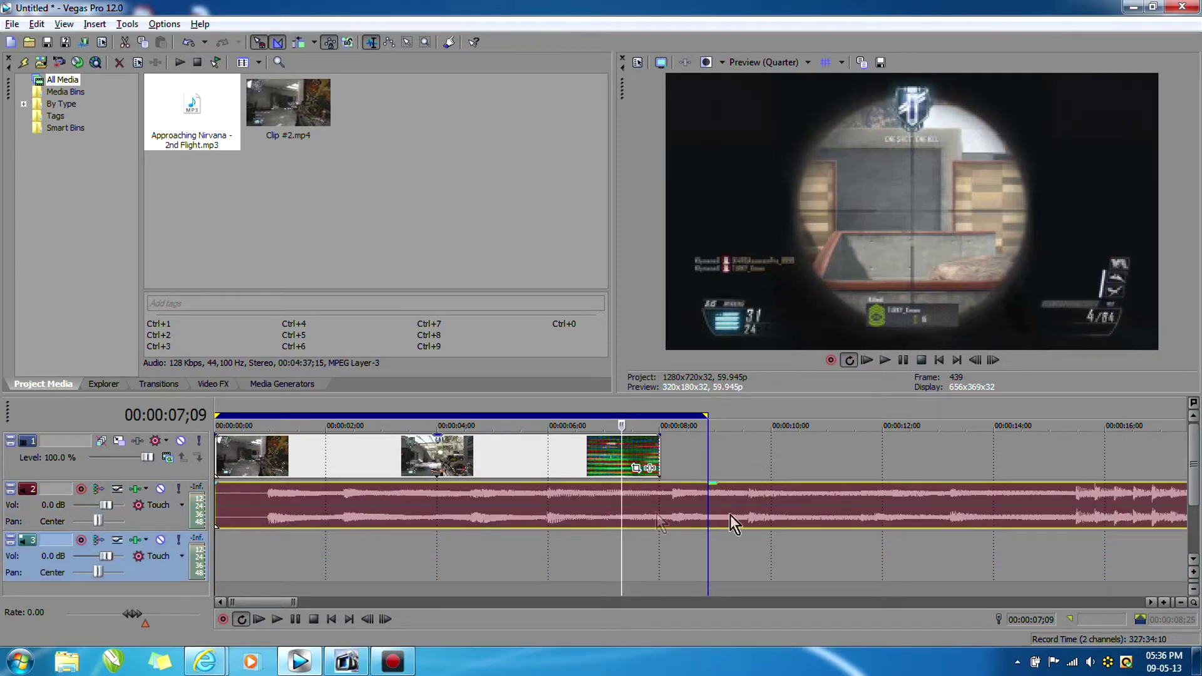
pyautogui.click(1072, 495)
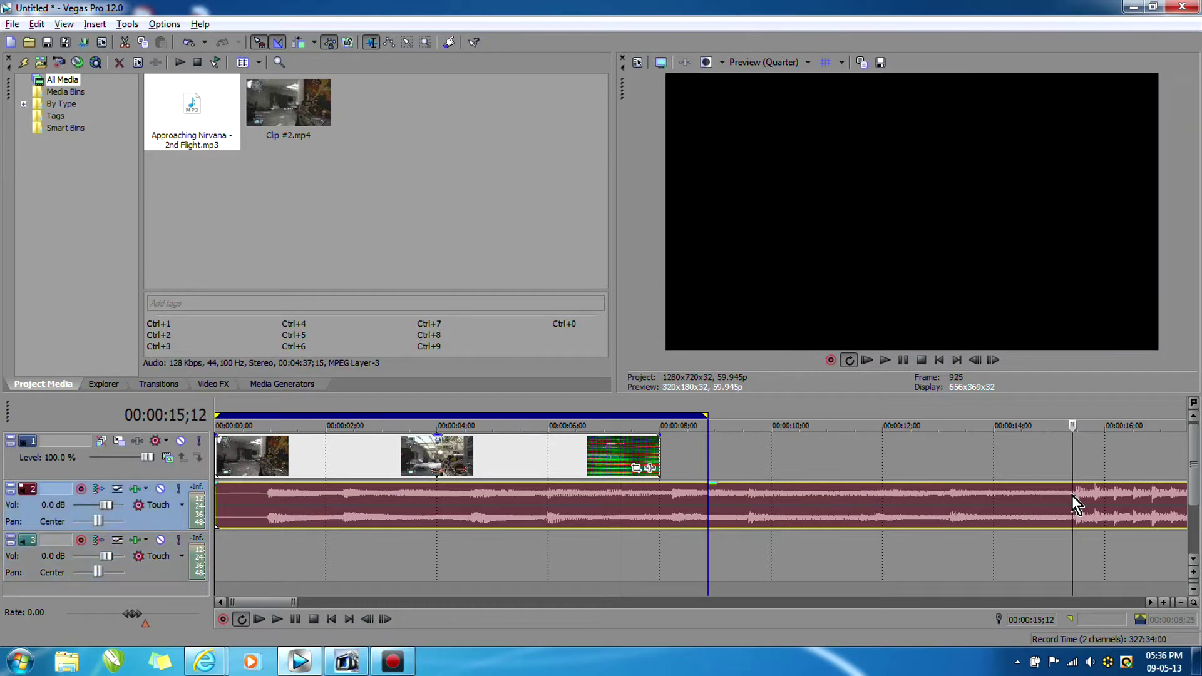
# Cut away the song's quiet opening so it begins at the loud section at the timeline start
pyautogui.click(887, 360)
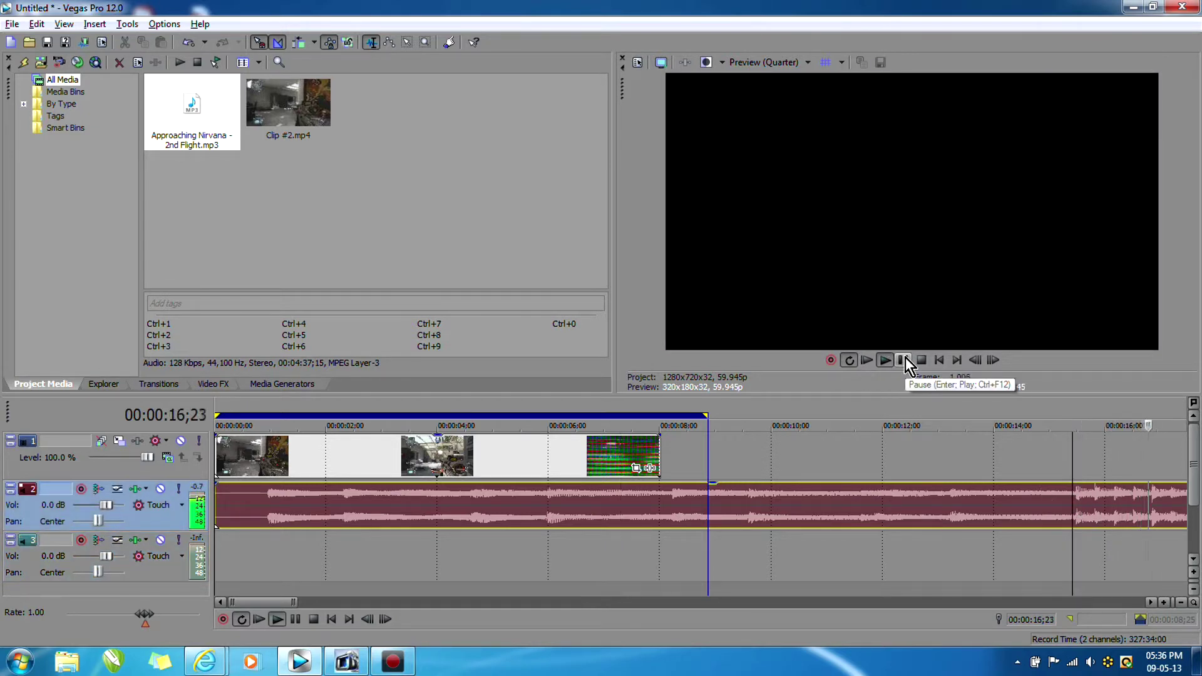
pyautogui.click(902, 360)
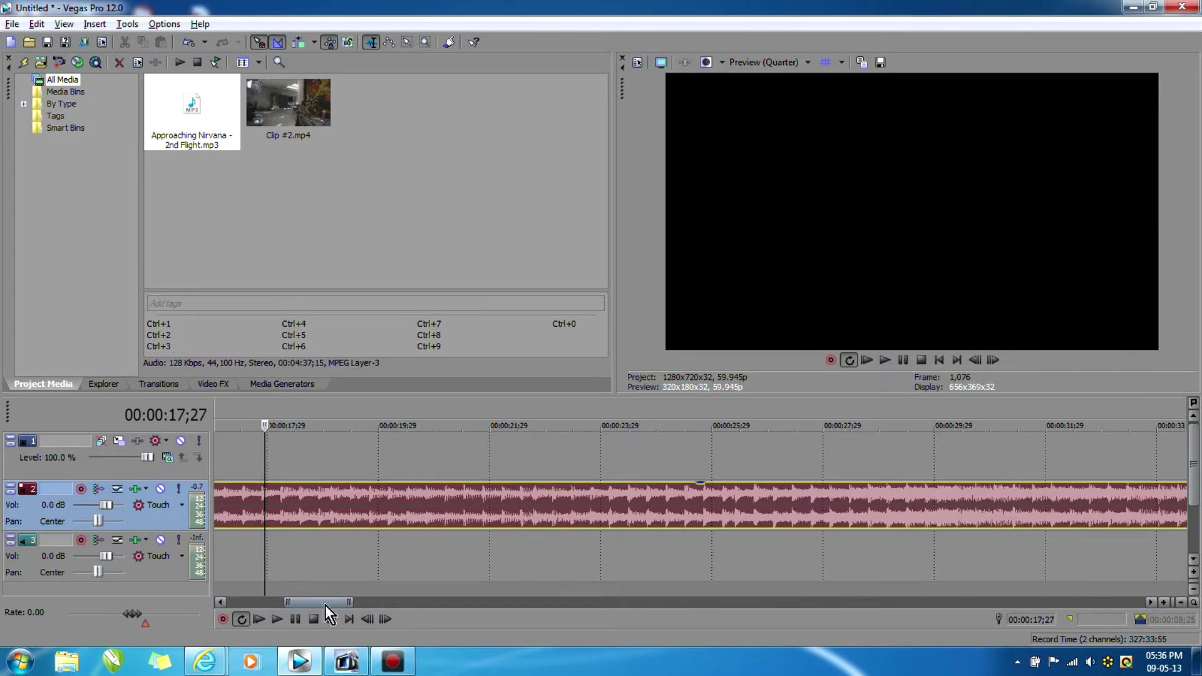
pyautogui.moveTo(325, 605); pyautogui.dragTo(281, 601)
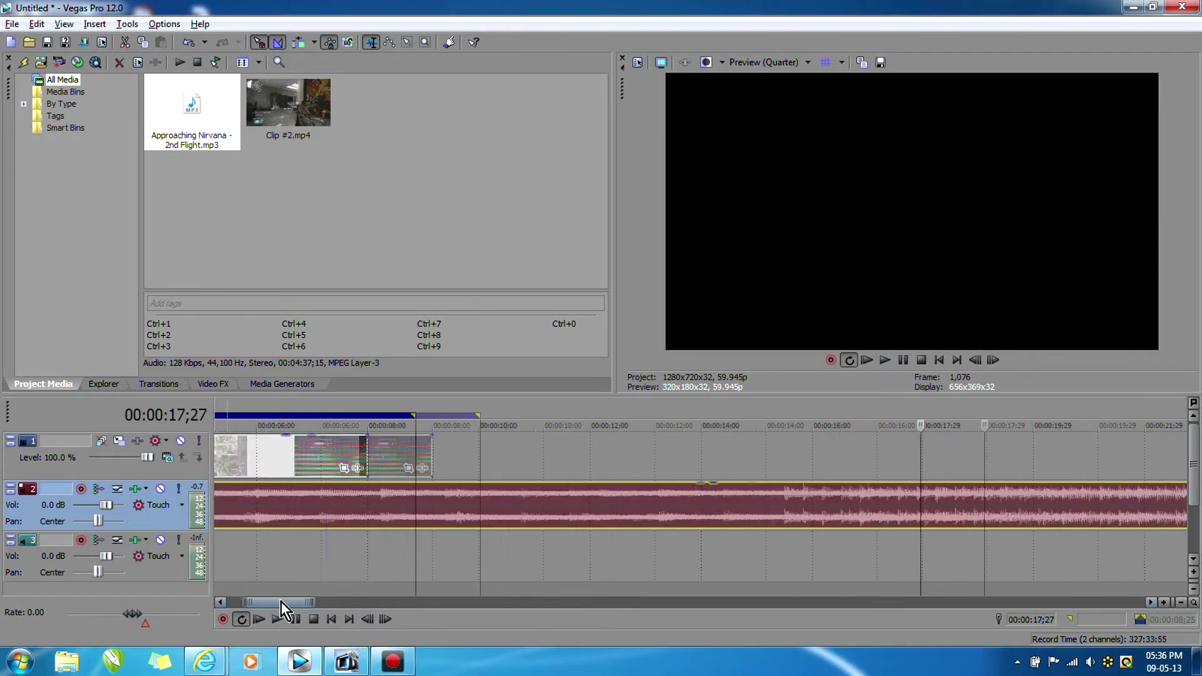
pyautogui.click(785, 497)
pyautogui.press('s')
pyautogui.click(734, 498)
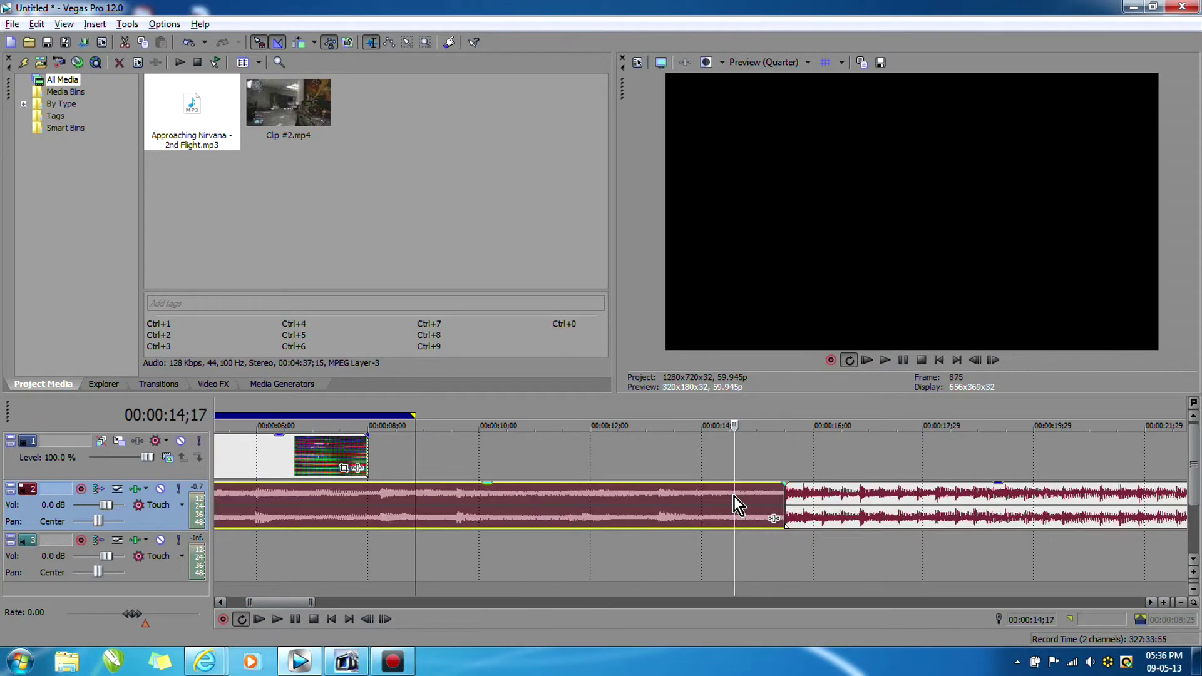
pyautogui.press('Delete')
pyautogui.moveTo(843, 500); pyautogui.dragTo(208, 495)
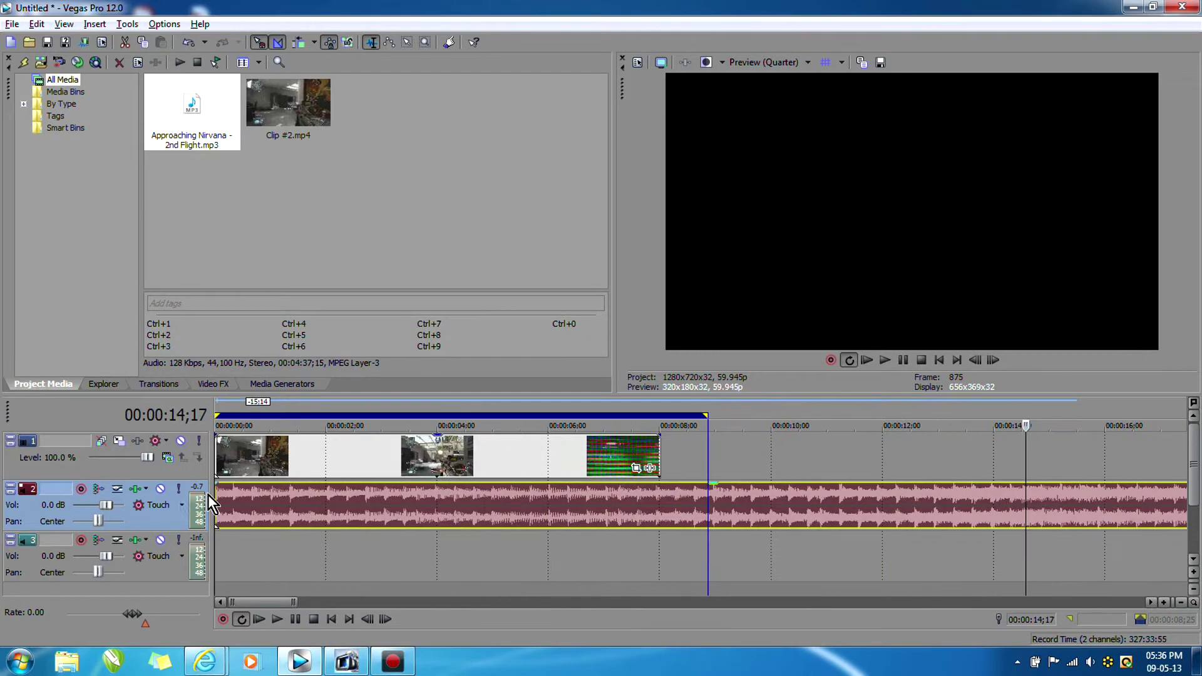
# Split the song at 00:00:08;00 and delete the part beyond the video's end
pyautogui.click(665, 492)
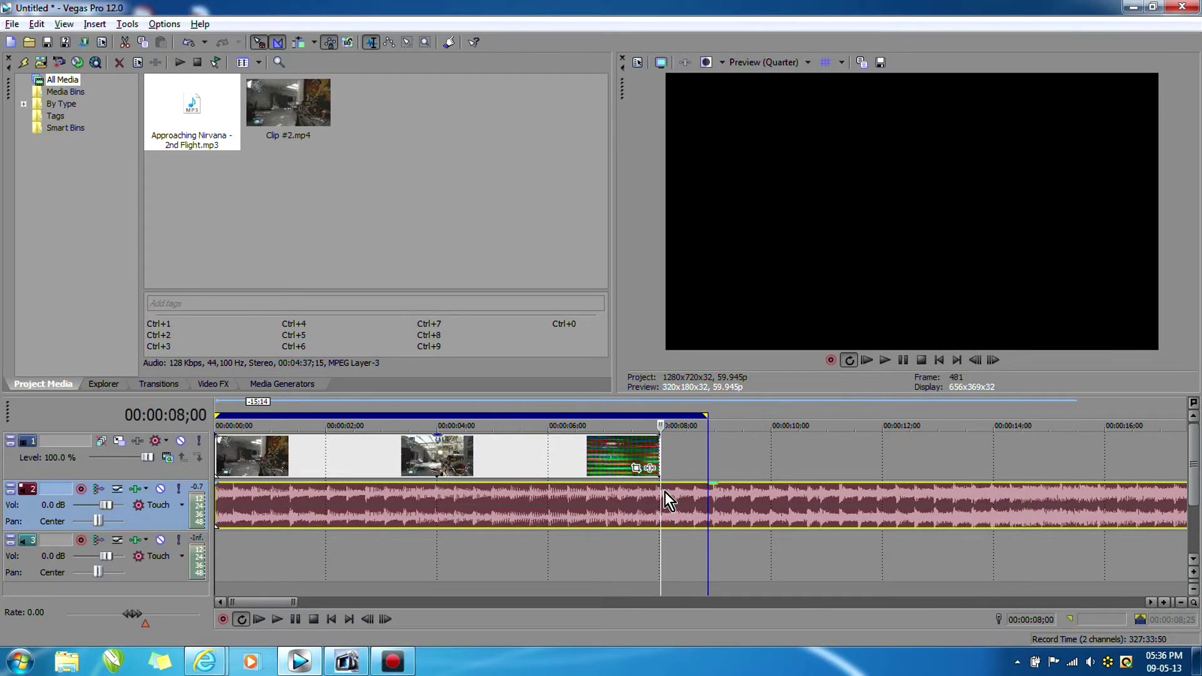
pyautogui.press('s')
pyautogui.click(734, 497)
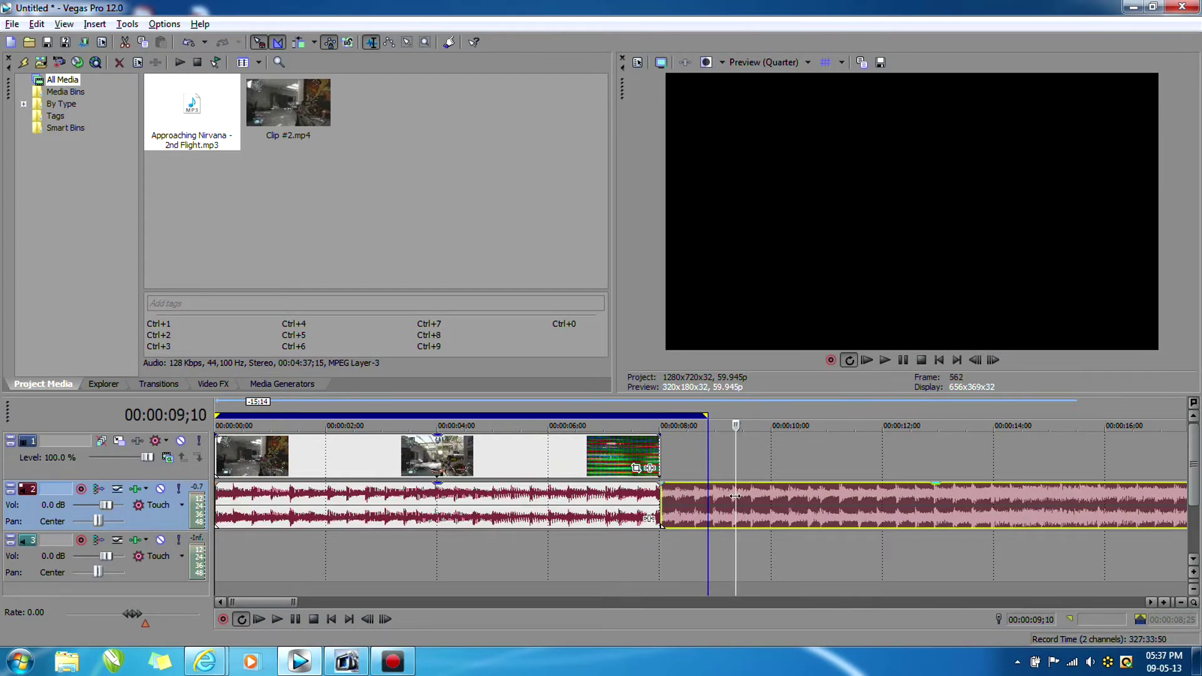
pyautogui.press('Delete')
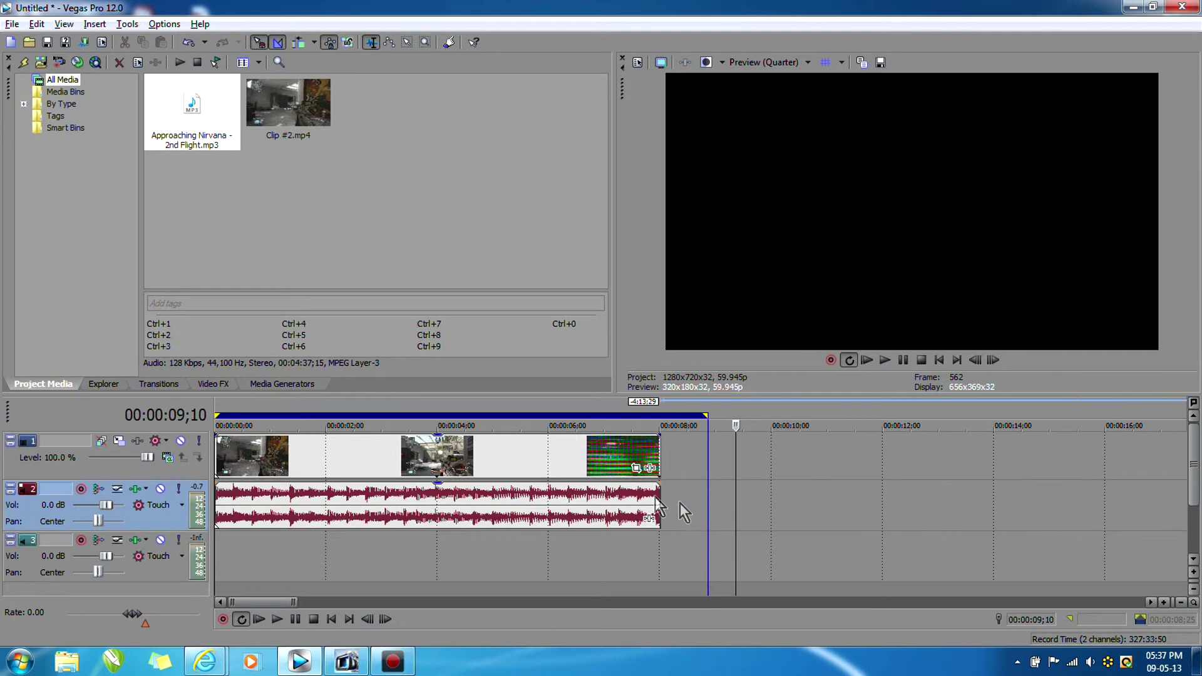
pyautogui.click(938, 360)
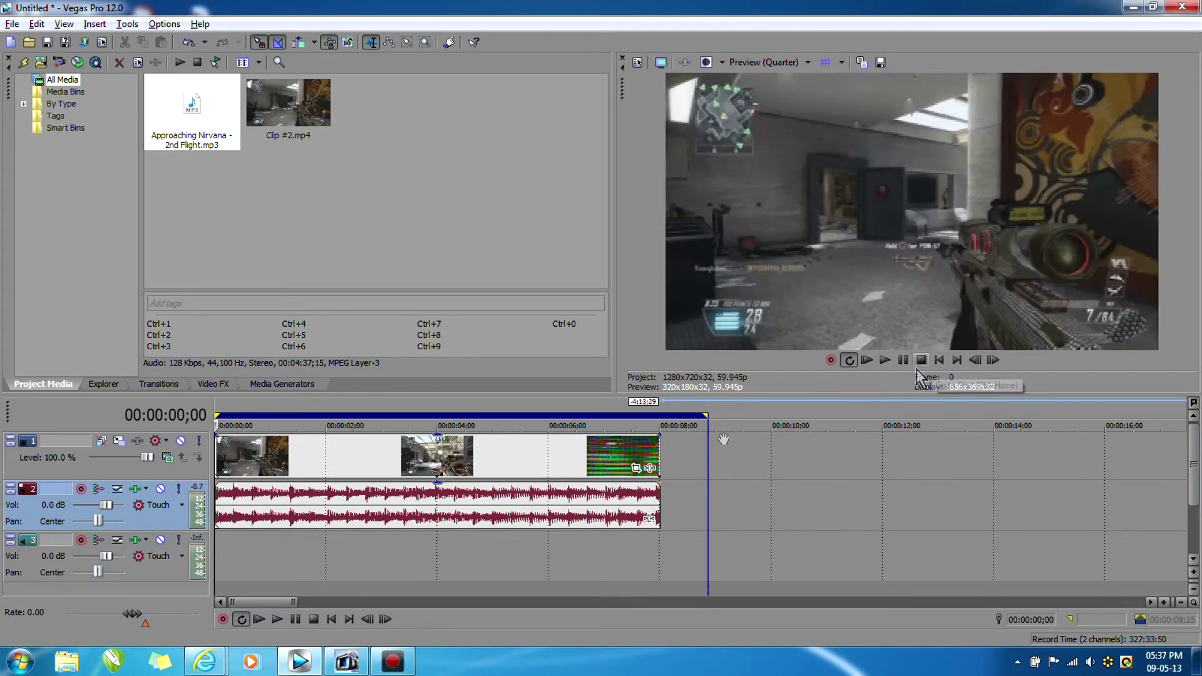
# Drop numbered markers with M on each beat of the selected song, then return to the start
pyautogui.click(235, 496)
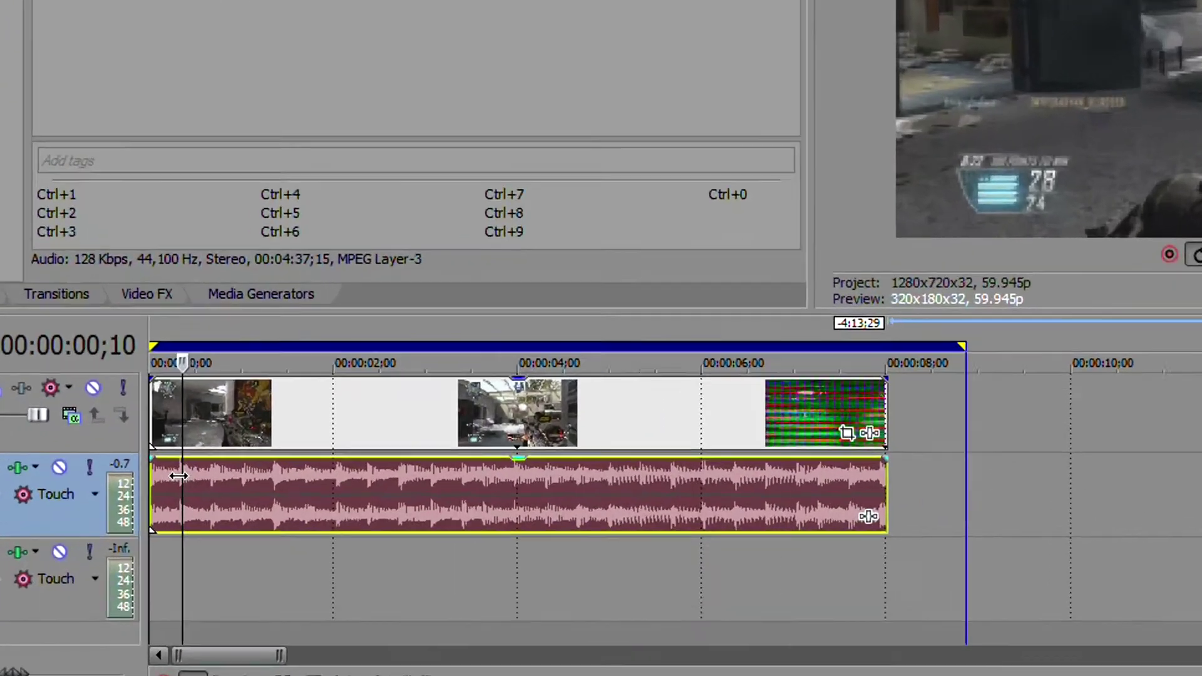
pyautogui.scroll(3, 234, 498)
pyautogui.scroll(-3, 140, 478)
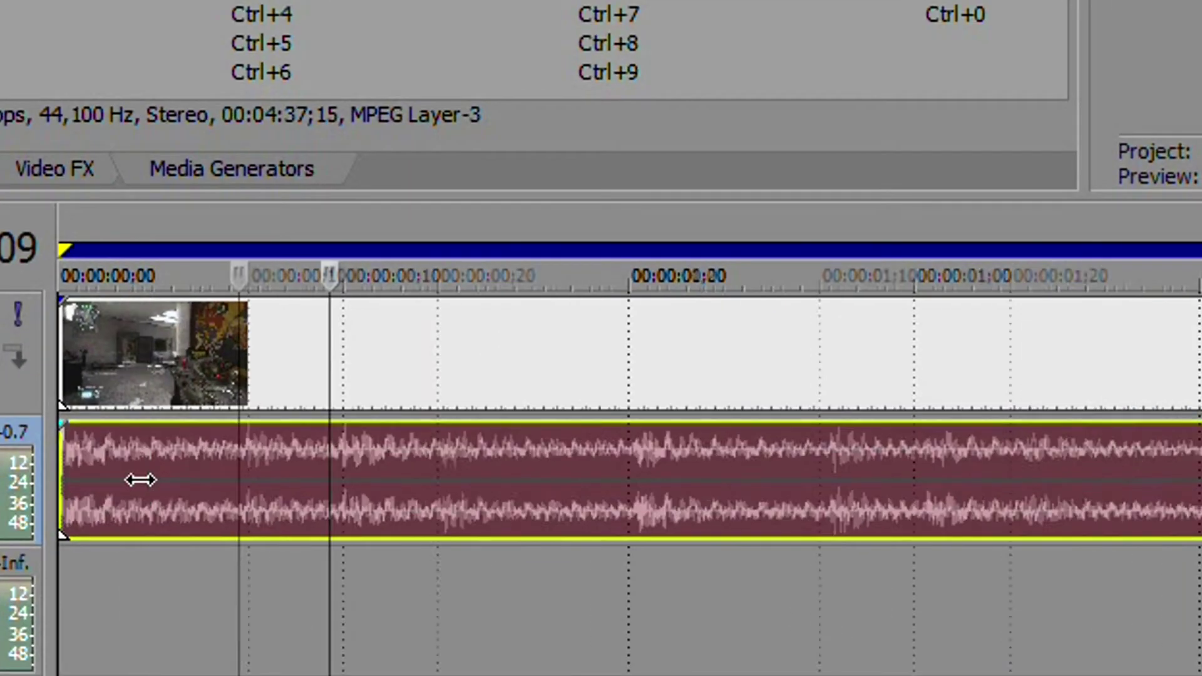
pyautogui.scroll(3, 157, 489)
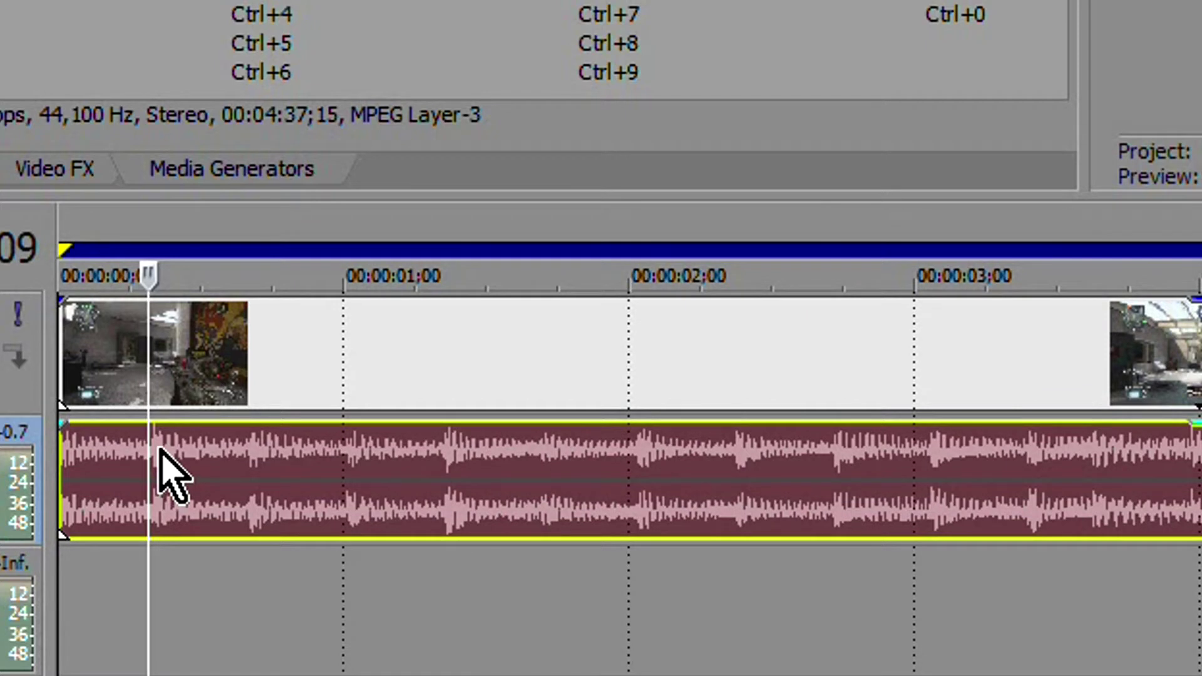
pyautogui.press('m')
pyautogui.press('Return')
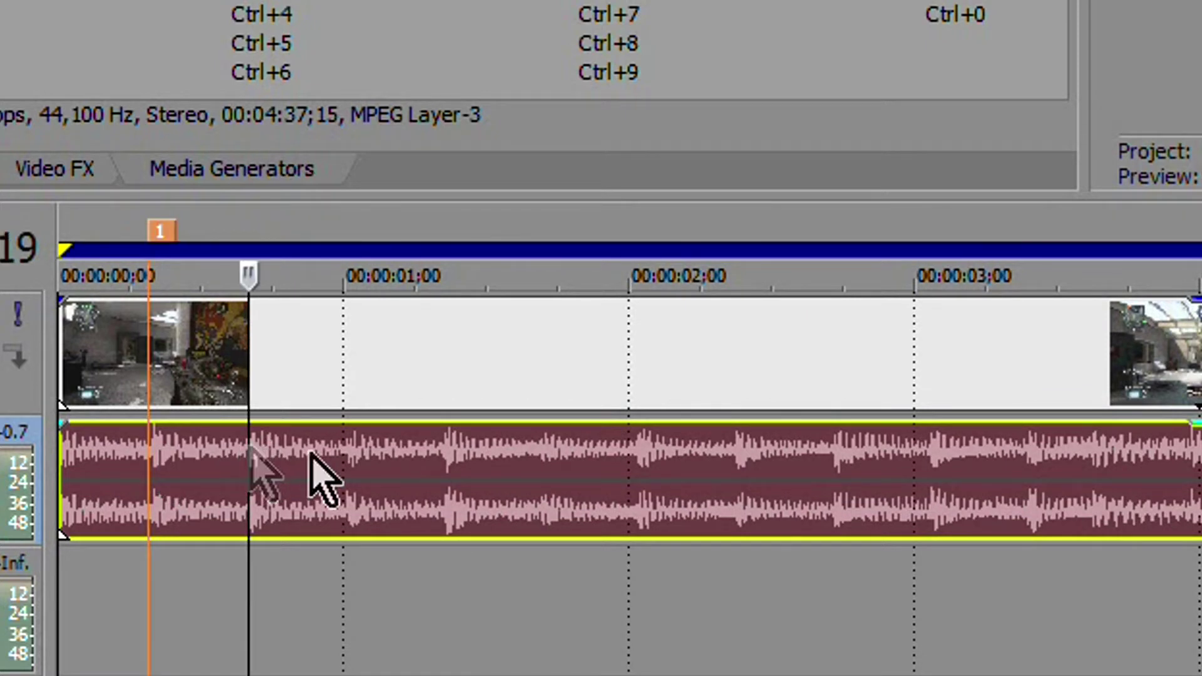
pyautogui.press('m')
pyautogui.press('Return')
pyautogui.press('m')
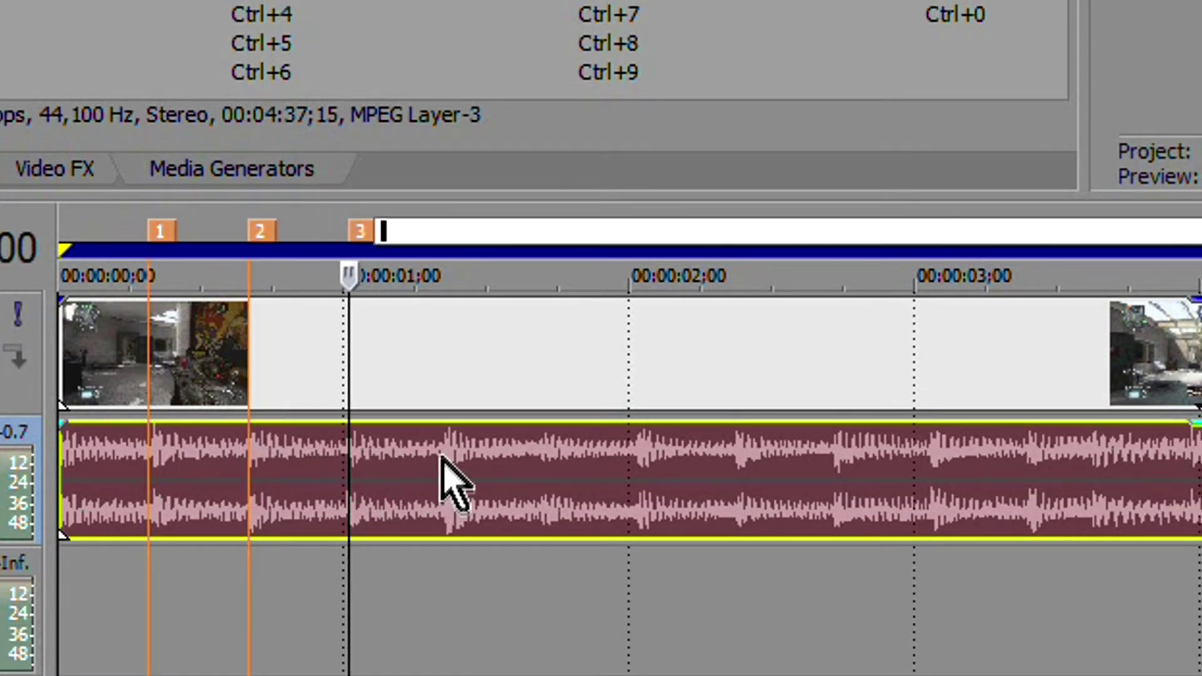
pyautogui.press('Return')
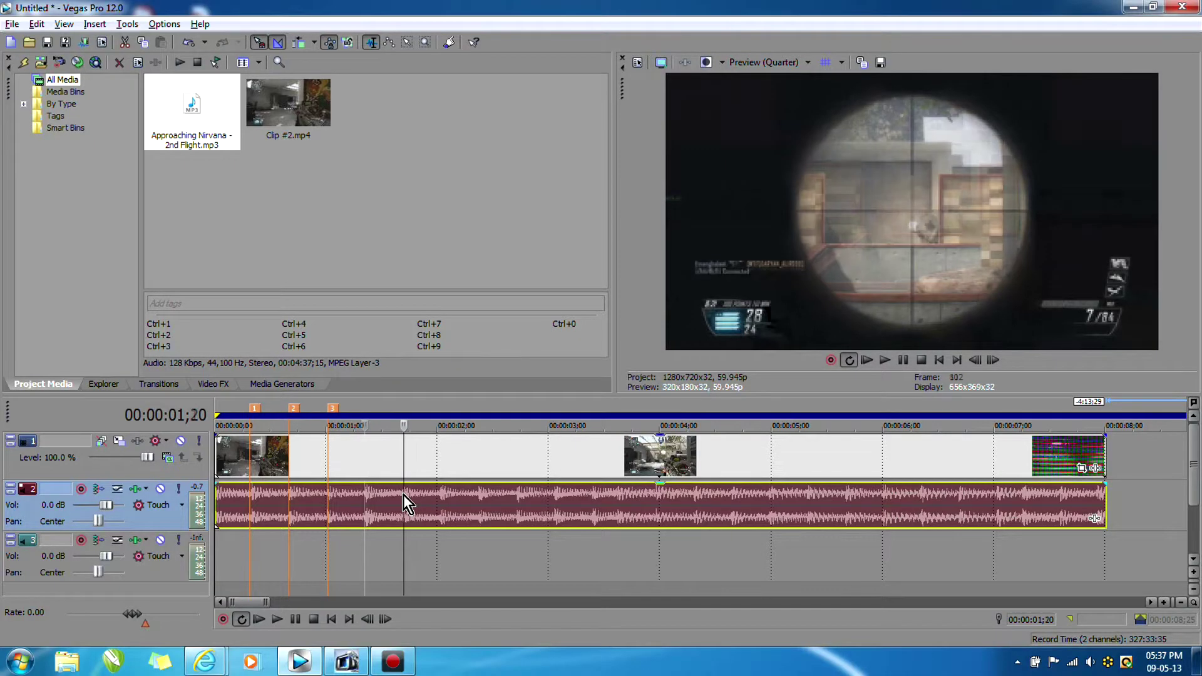
pyautogui.click(937, 361)
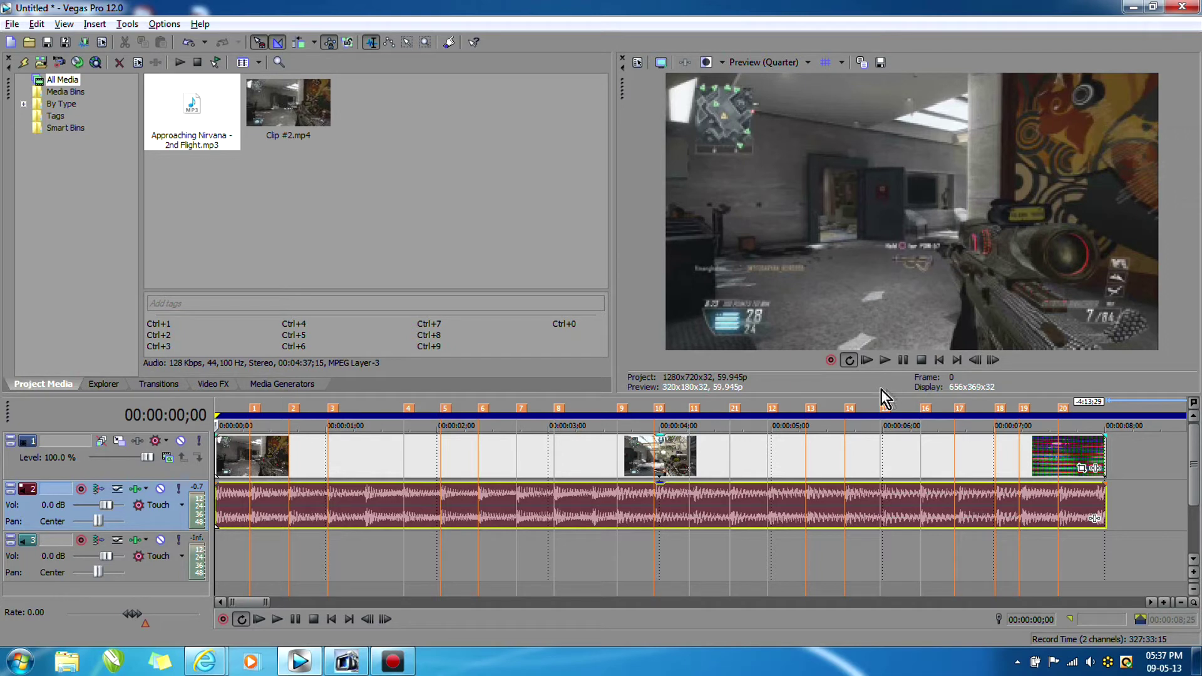
# Apply the Color Curves effect from Video FX to Clip #2
pyautogui.click(213, 383)
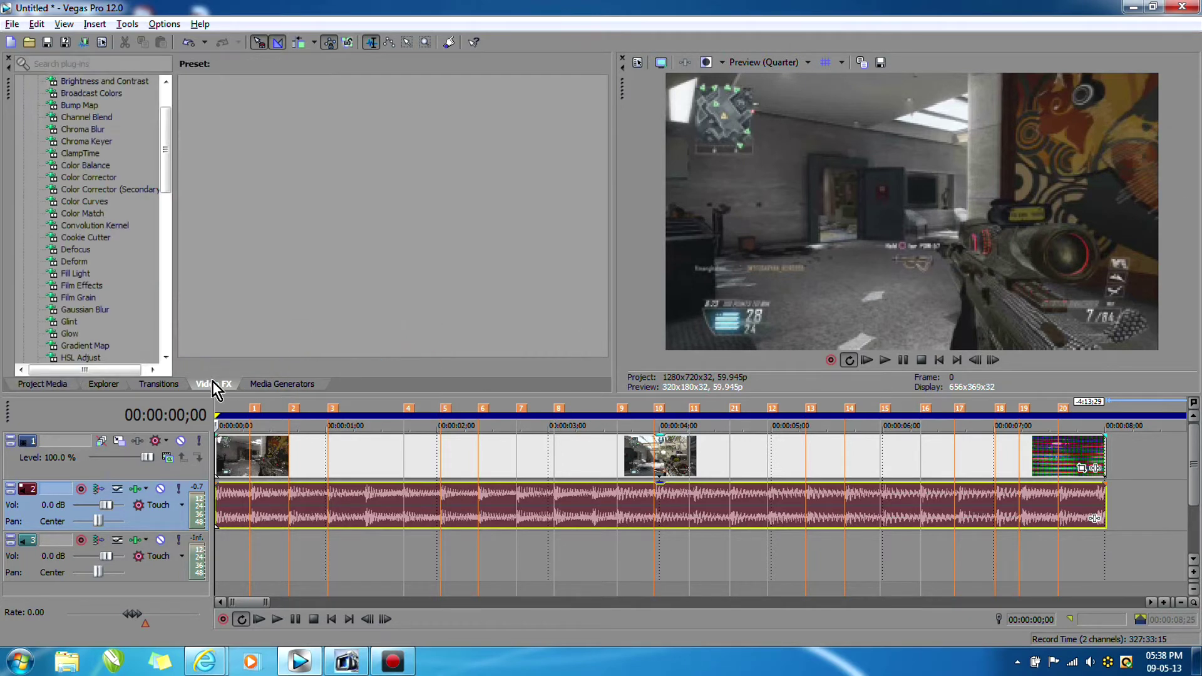
pyautogui.moveTo(163, 141)
pyautogui.mouseDown()
pyautogui.moveTo(162, 182)
pyautogui.moveTo(152, 139)
pyautogui.mouseUp()
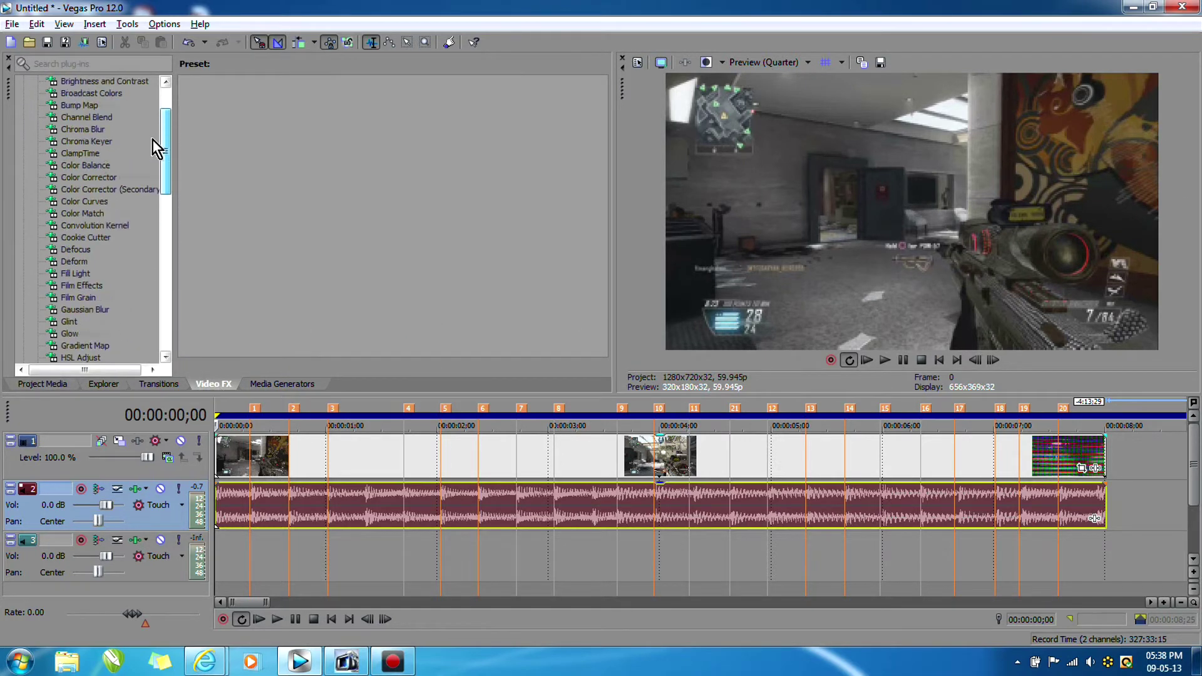
pyautogui.moveTo(103, 197); pyautogui.dragTo(356, 450)
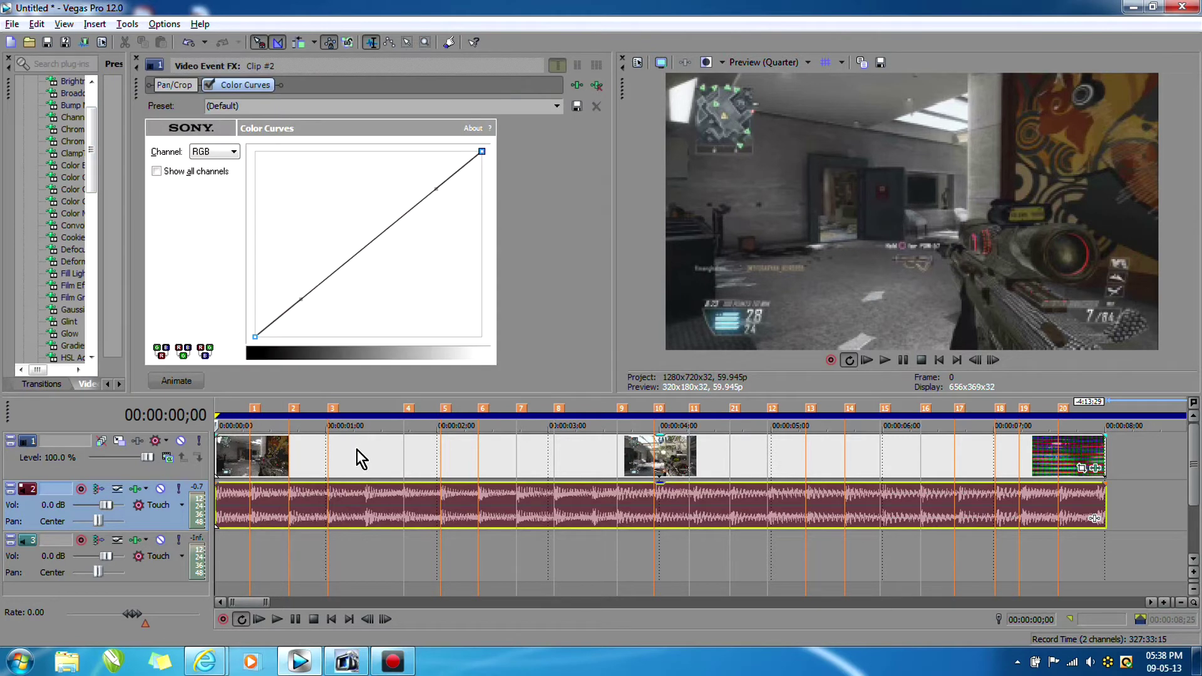
# Add a Color Curves keyframe at beat marker 1 and enable Sync Cursor
pyautogui.click(185, 379)
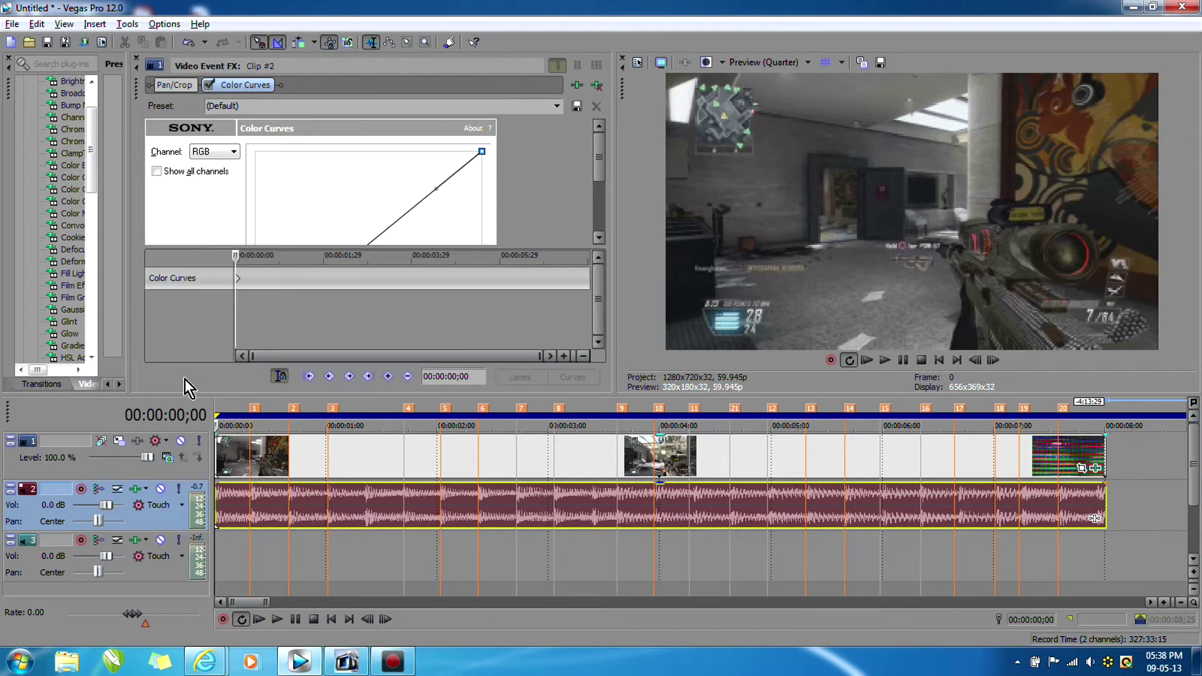
pyautogui.click(257, 410)
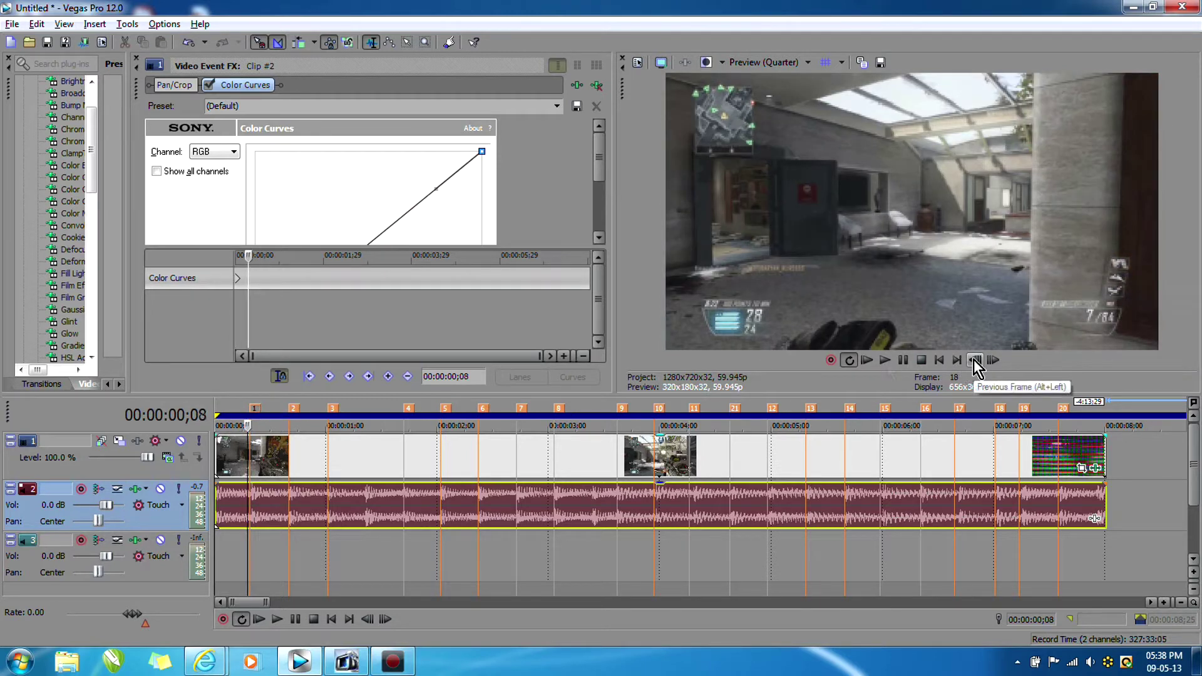
pyautogui.click(388, 374)
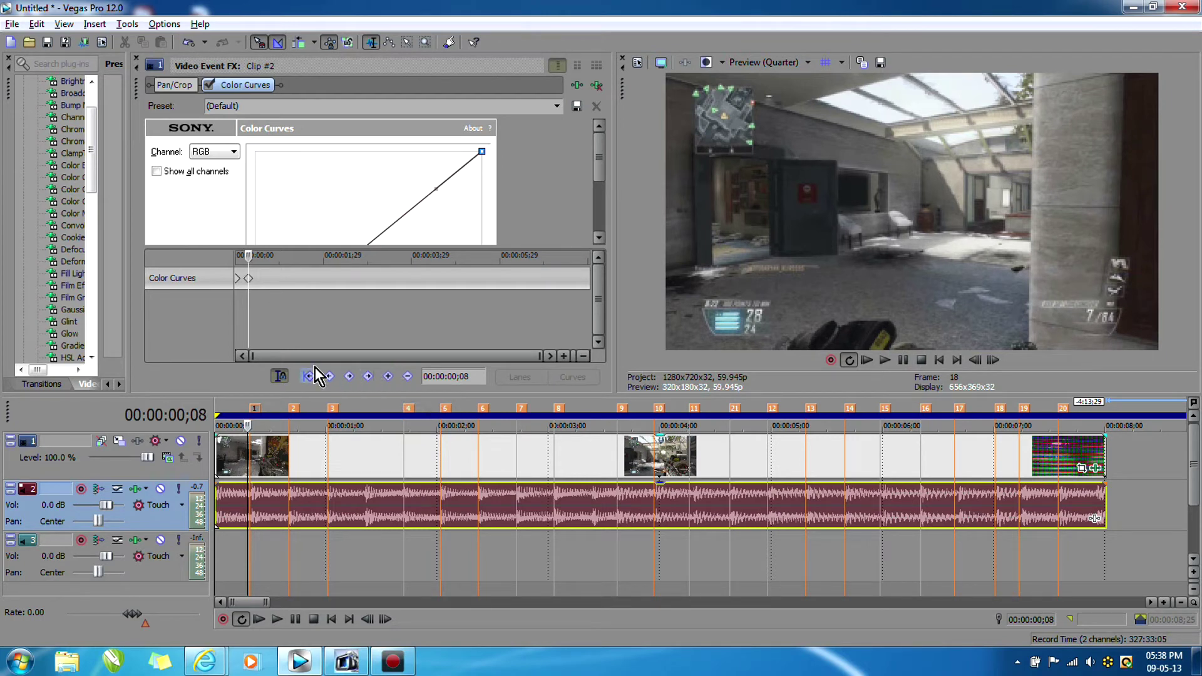
pyautogui.click(281, 376)
# Bend the curve sharply bright one frame past marker 1, resetting to (Default) three frames later
pyautogui.click(993, 360)
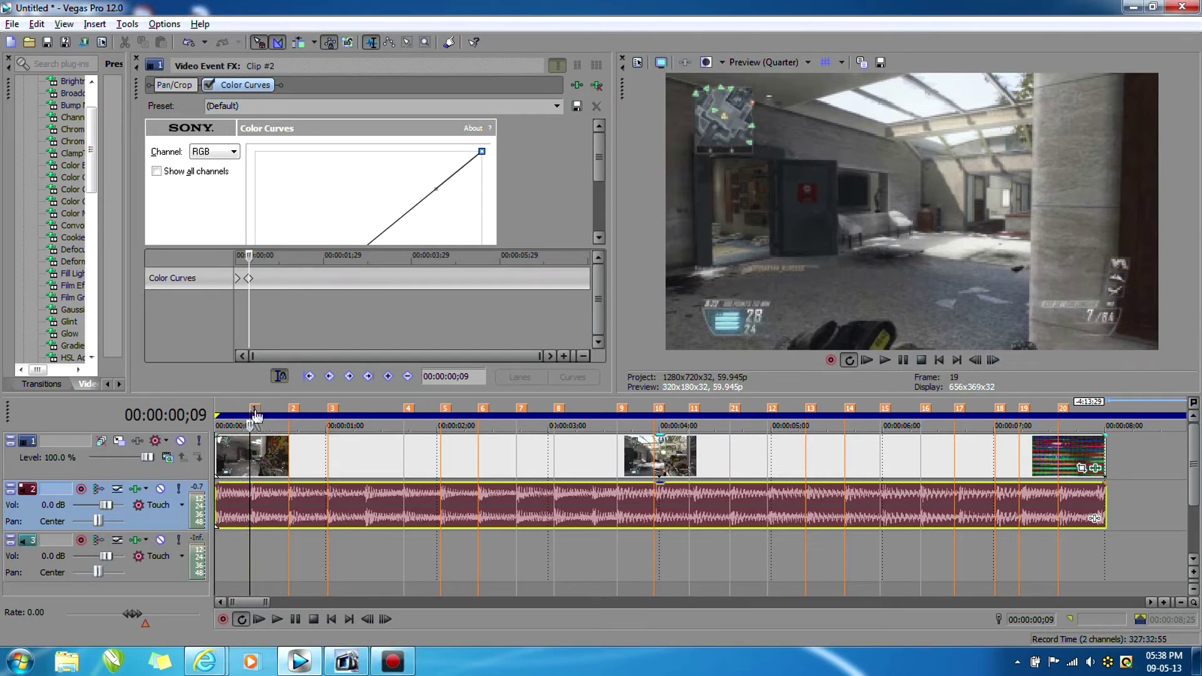
pyautogui.moveTo(438, 189); pyautogui.dragTo(297, 39)
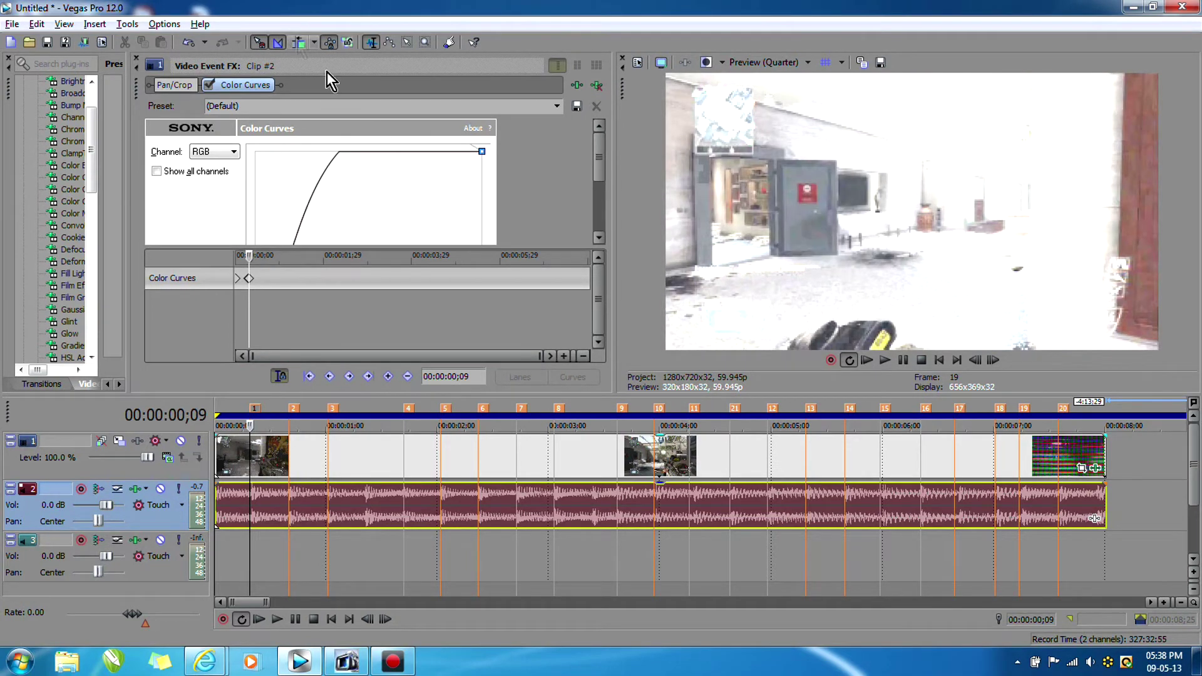
pyautogui.click(994, 354)
pyautogui.click(994, 354)
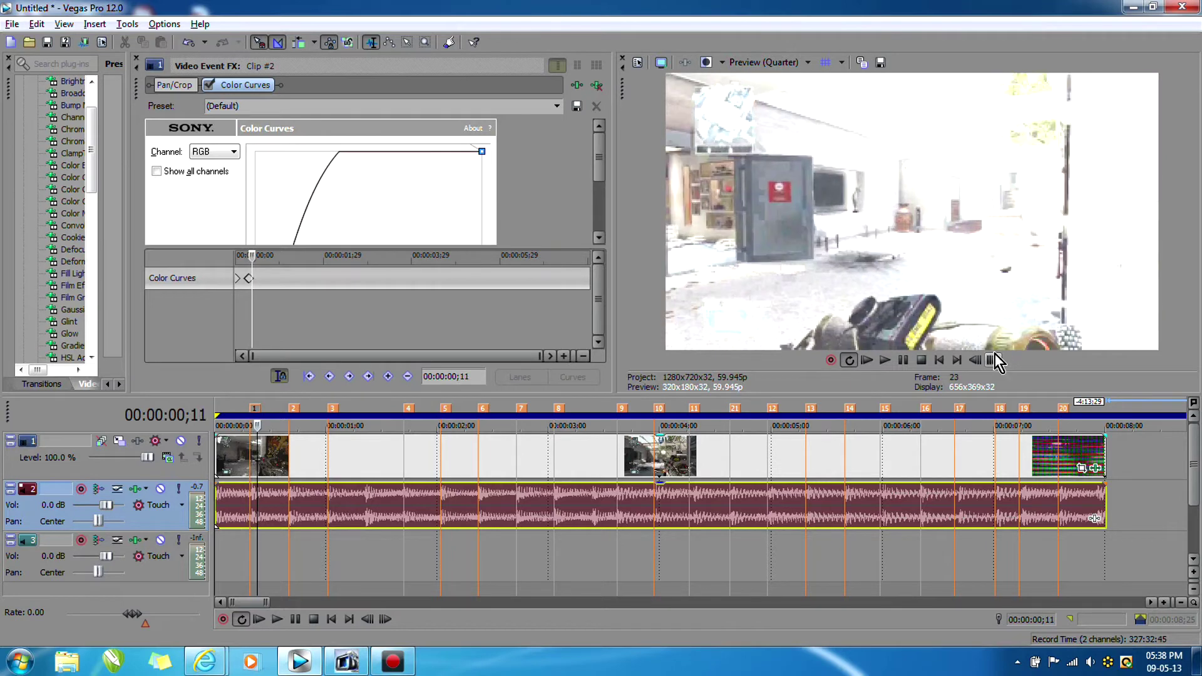
pyautogui.click(994, 354)
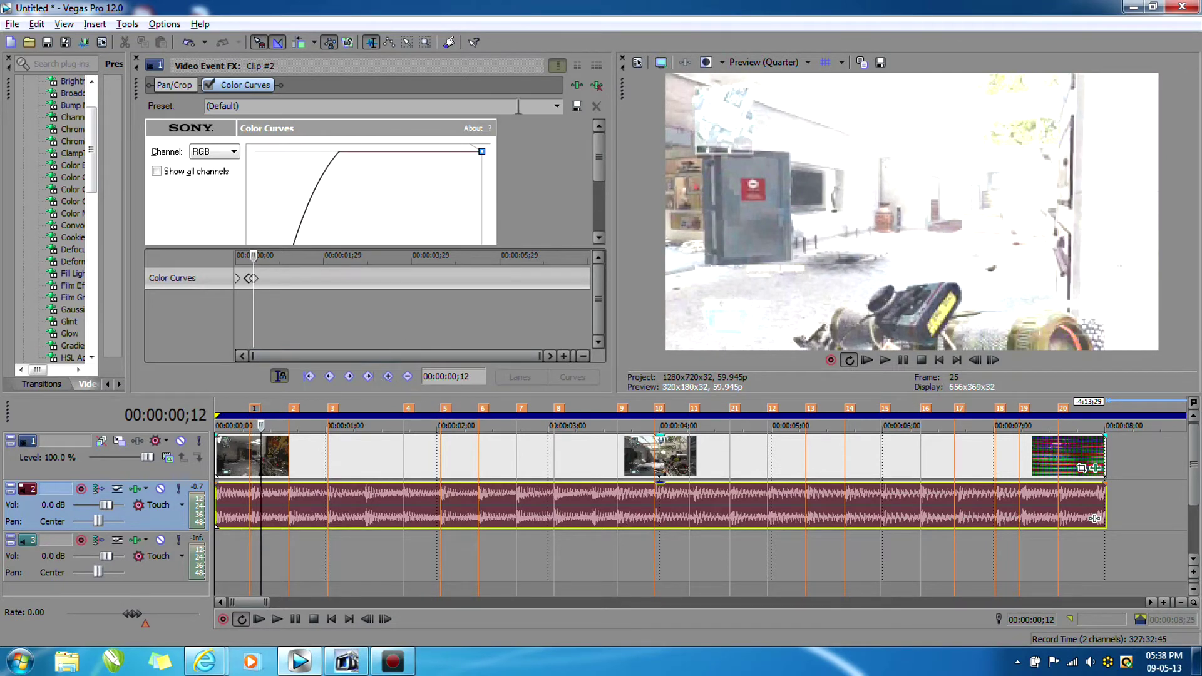
pyautogui.click(559, 110)
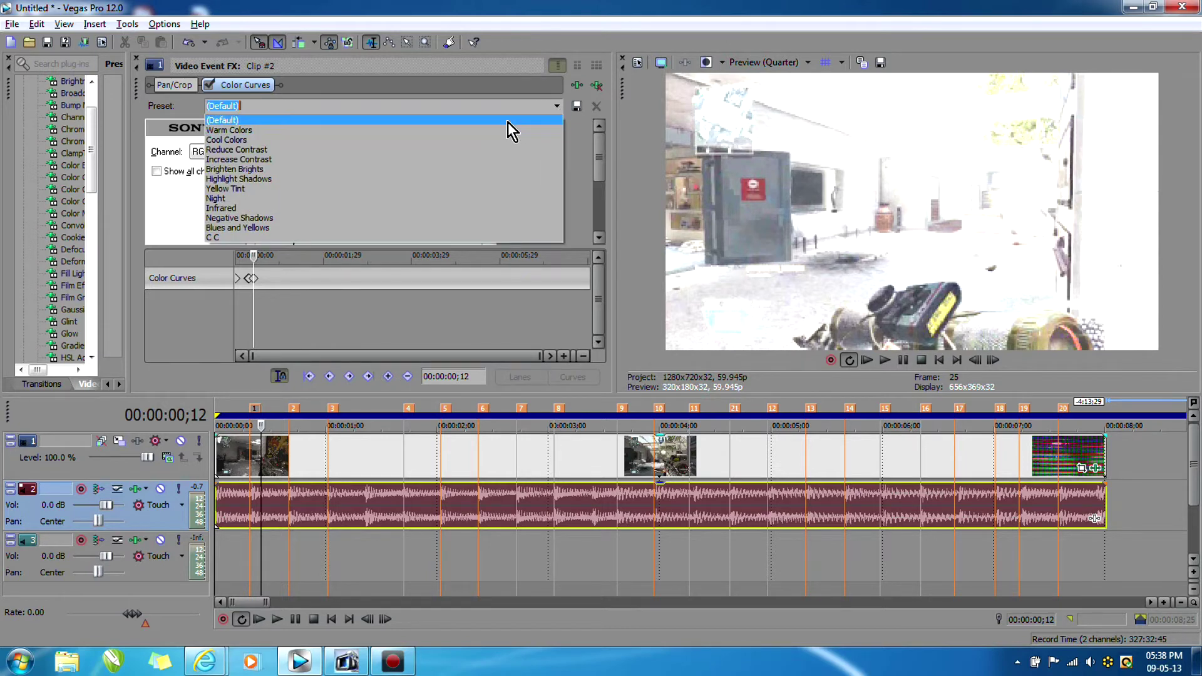
pyautogui.click(507, 122)
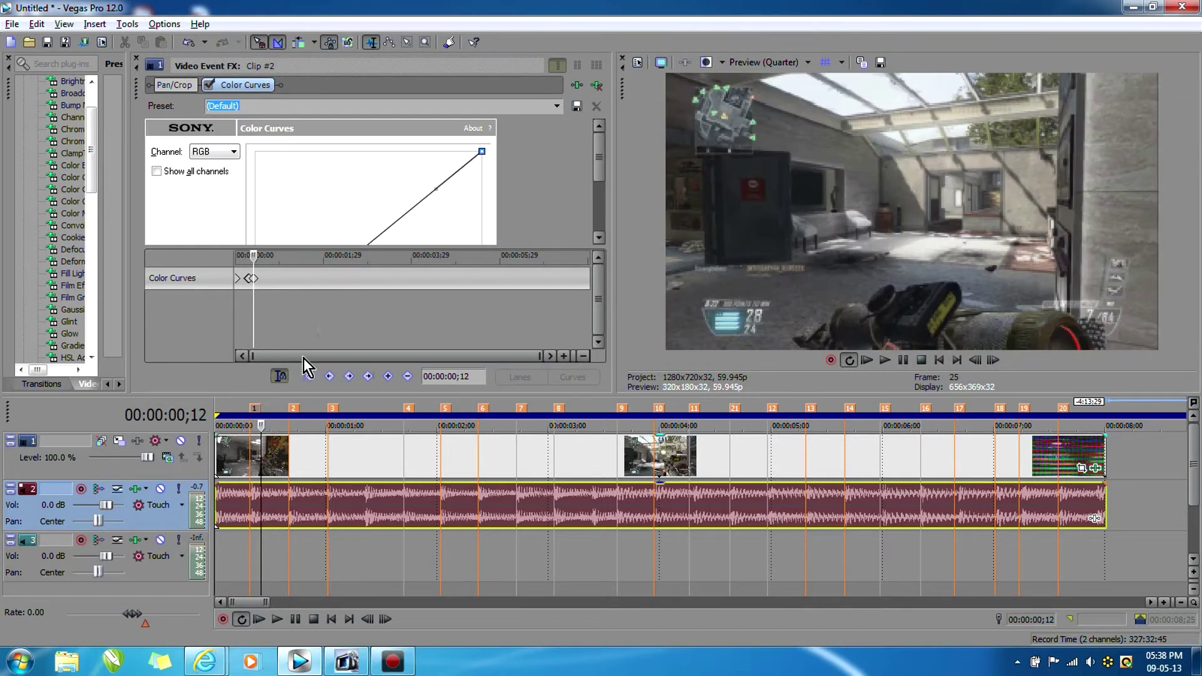
pyautogui.moveTo(262, 268); pyautogui.dragTo(242, 242)
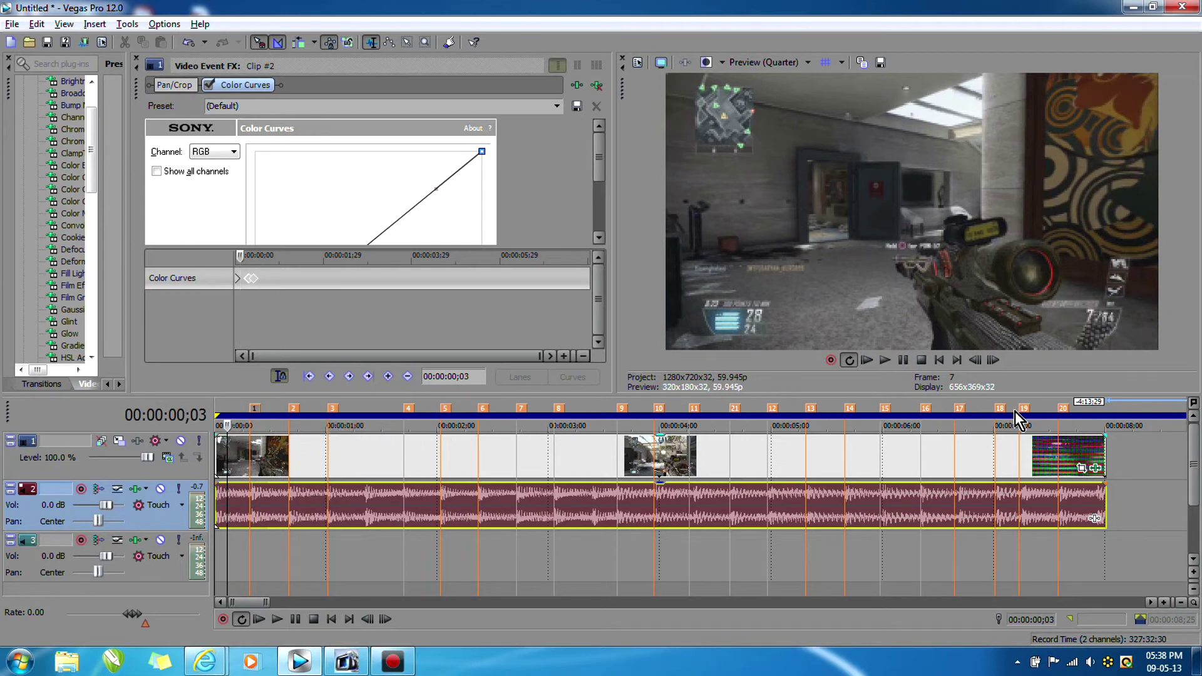
# Copy the bright flash keyframe in the Color Curves keyframe row
pyautogui.click(269, 279)
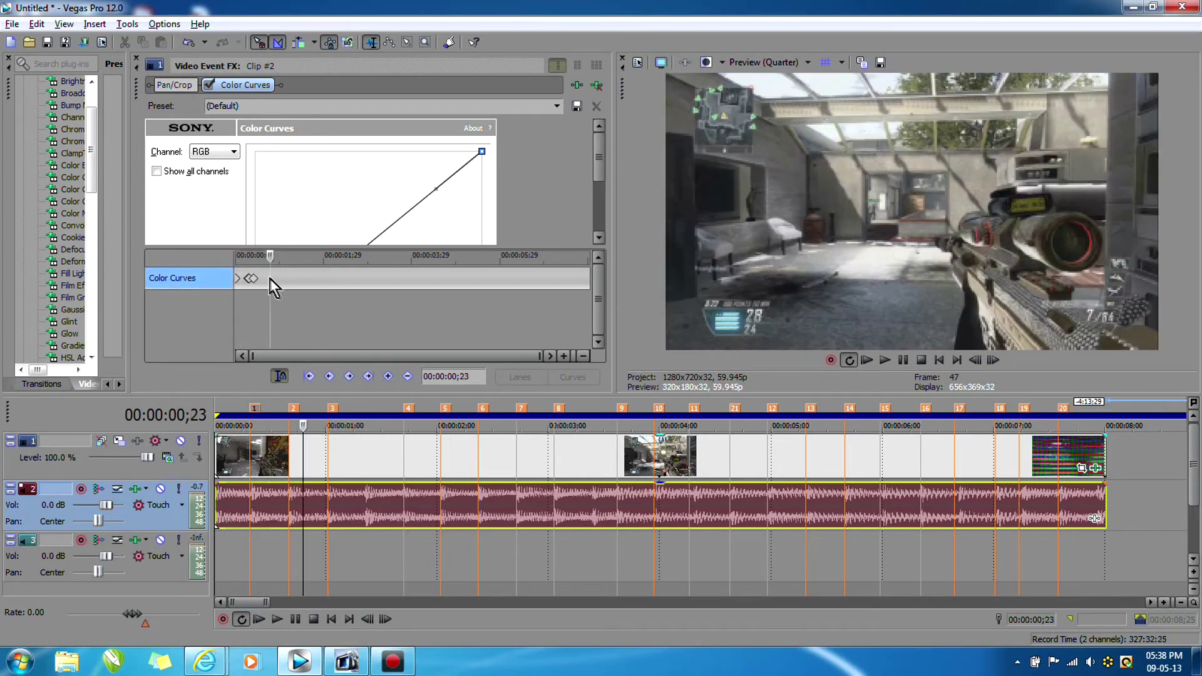
pyautogui.click(226, 302)
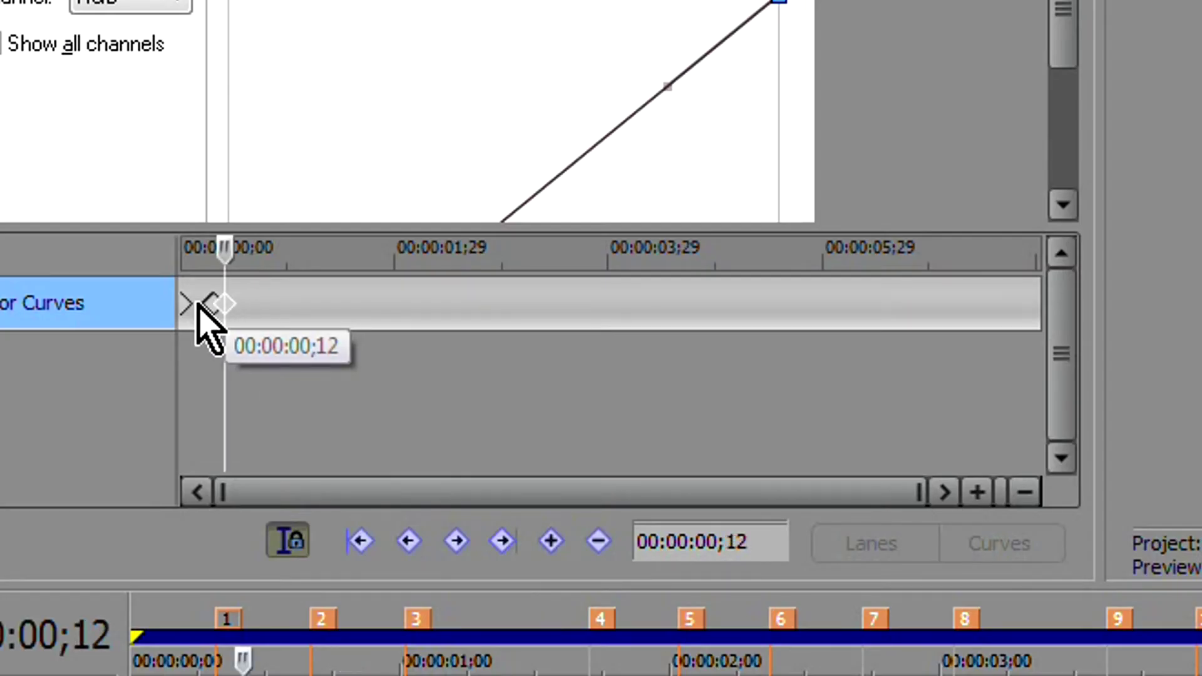
pyautogui.rightClick(227, 307)
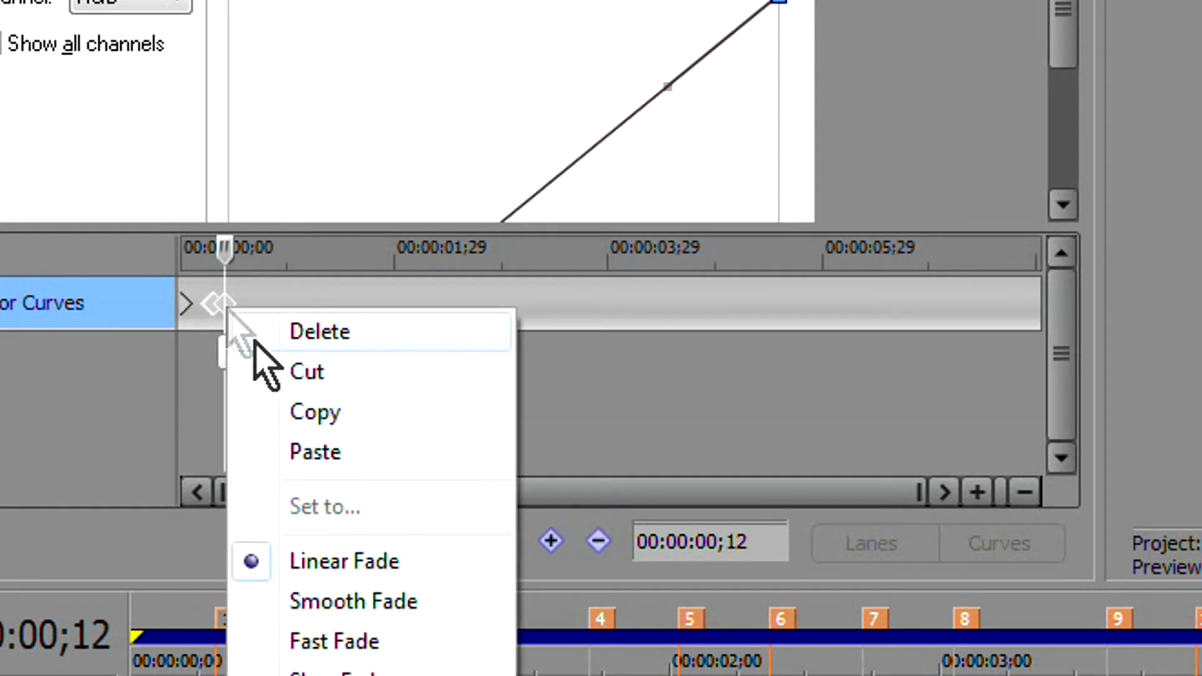
pyautogui.click(393, 411)
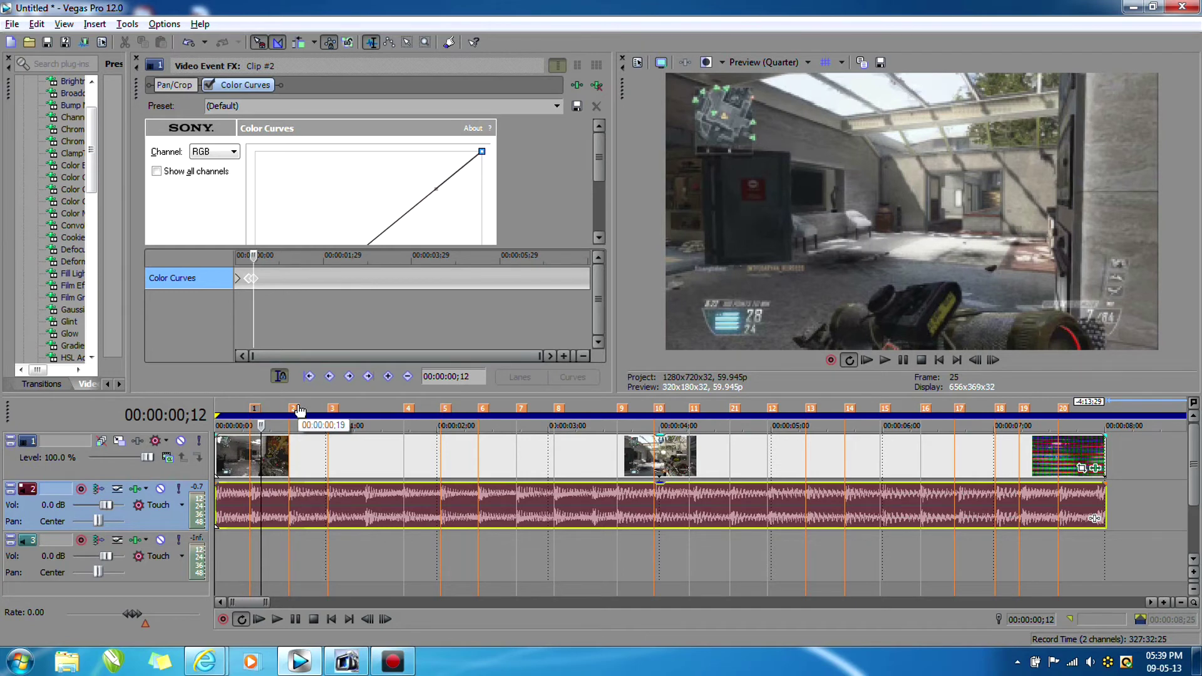
# Add a keyframe at beat marker 2 and paste the flash settings onto it
pyautogui.click(299, 410)
pyautogui.click(974, 360)
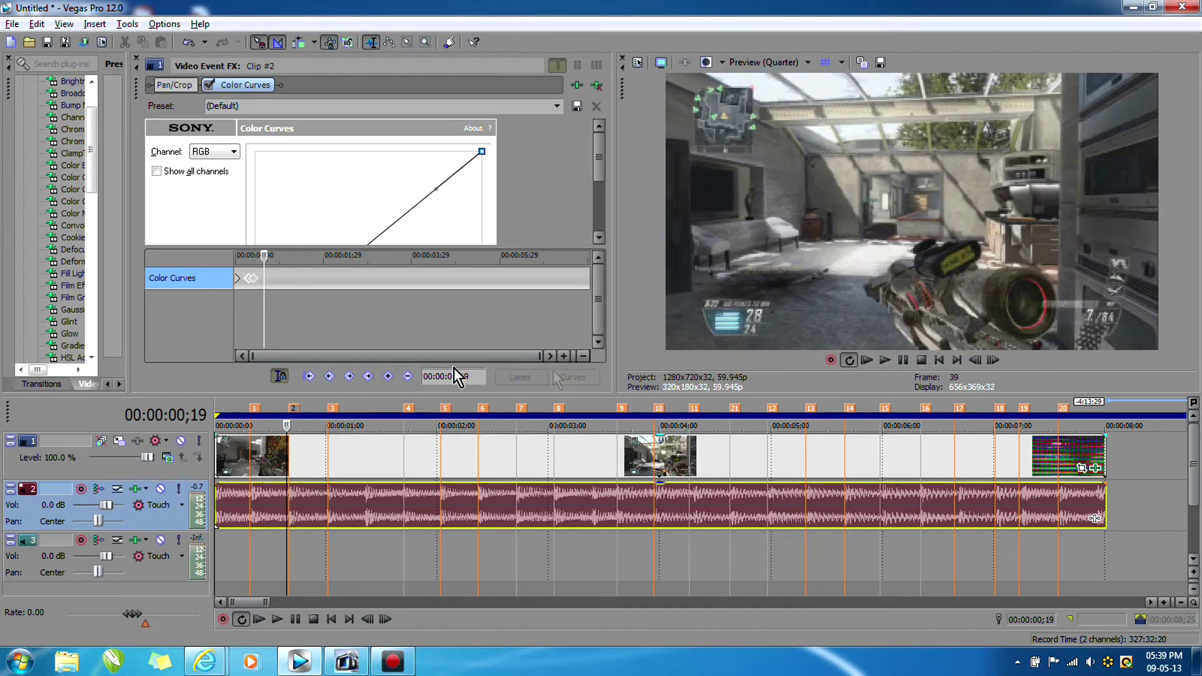
pyautogui.click(388, 377)
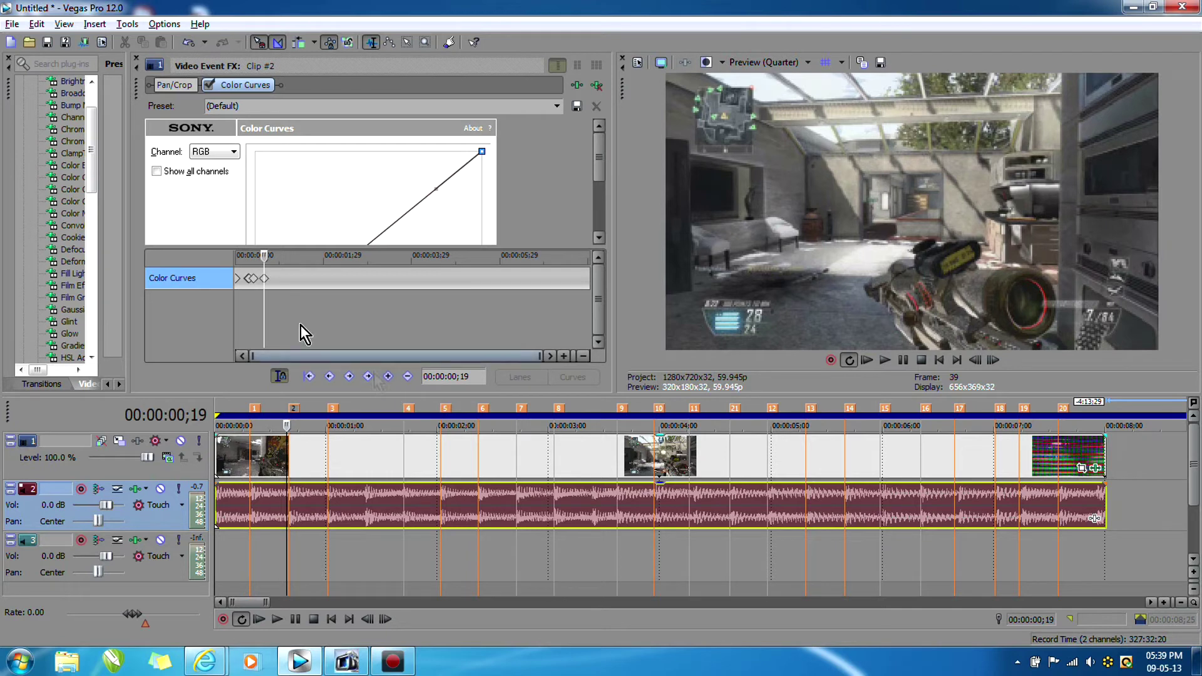
pyautogui.rightClick(264, 279)
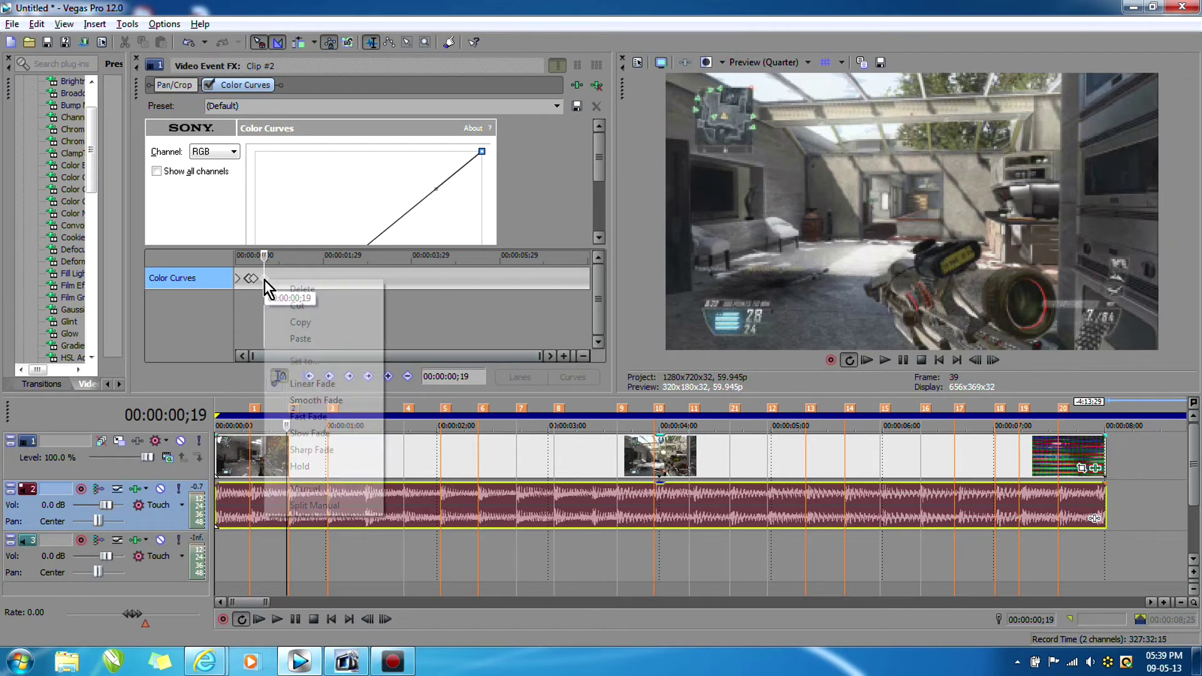
pyautogui.click(314, 338)
pyautogui.click(334, 409)
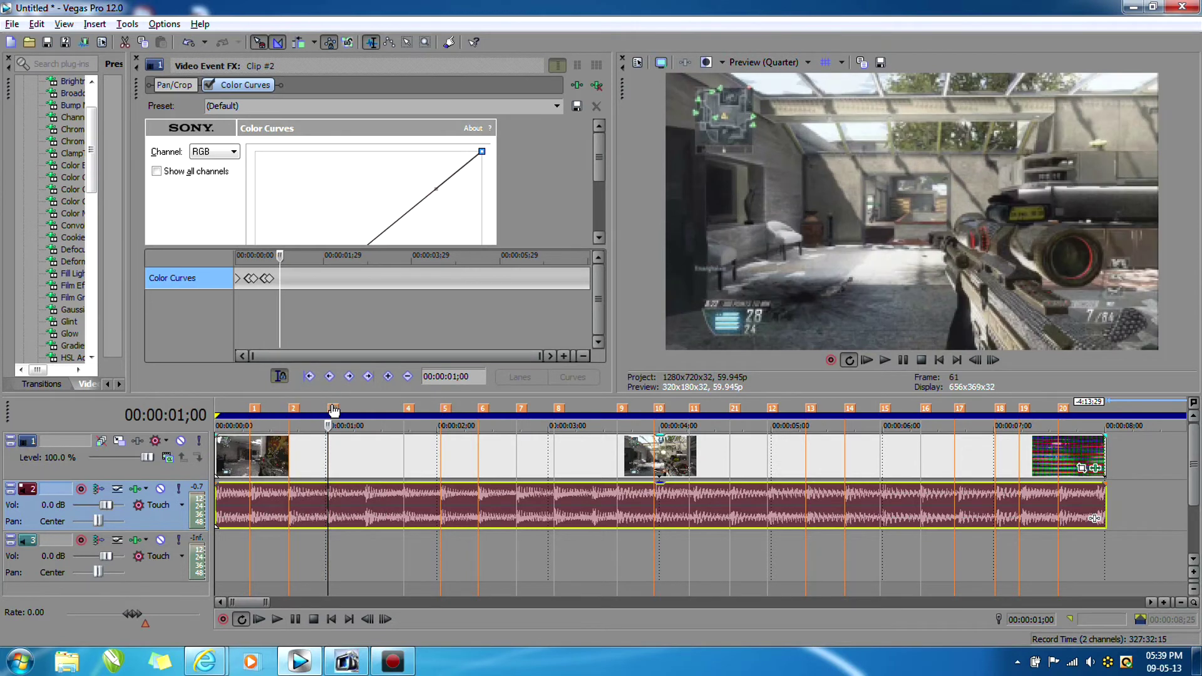
pyautogui.click(975, 359)
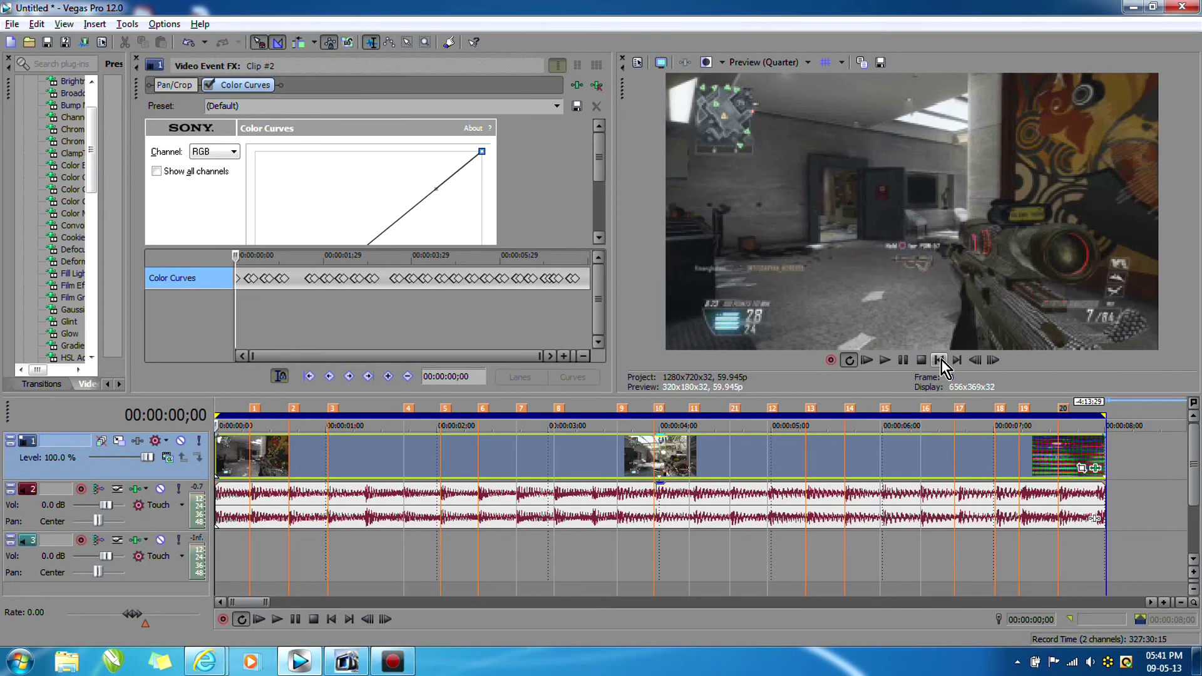
# Play the project from the start to watch the beat-synced flashes, then pause
pyautogui.click(939, 360)
pyautogui.click(887, 365)
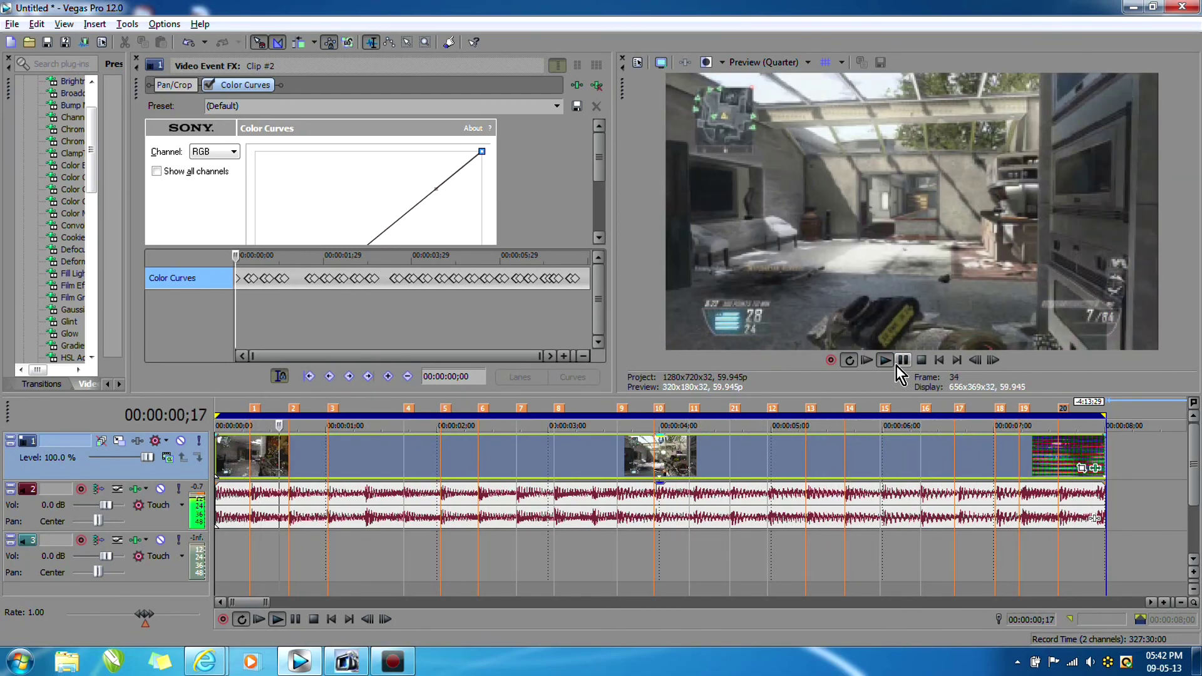
pyautogui.click(896, 366)
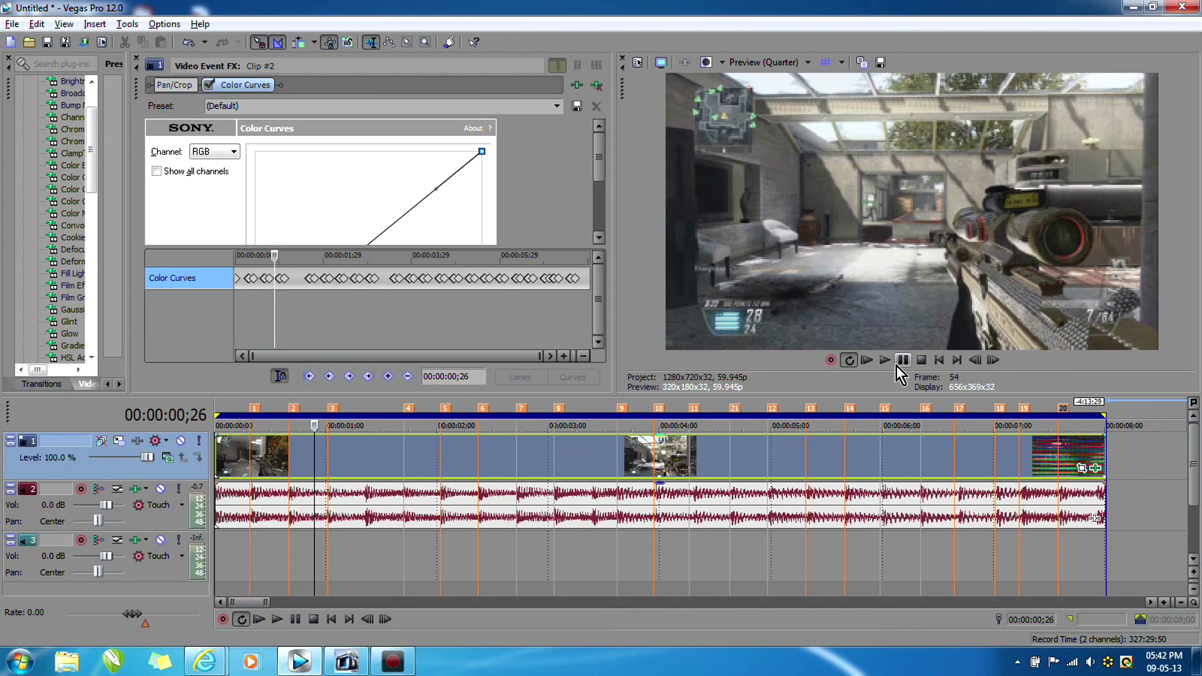